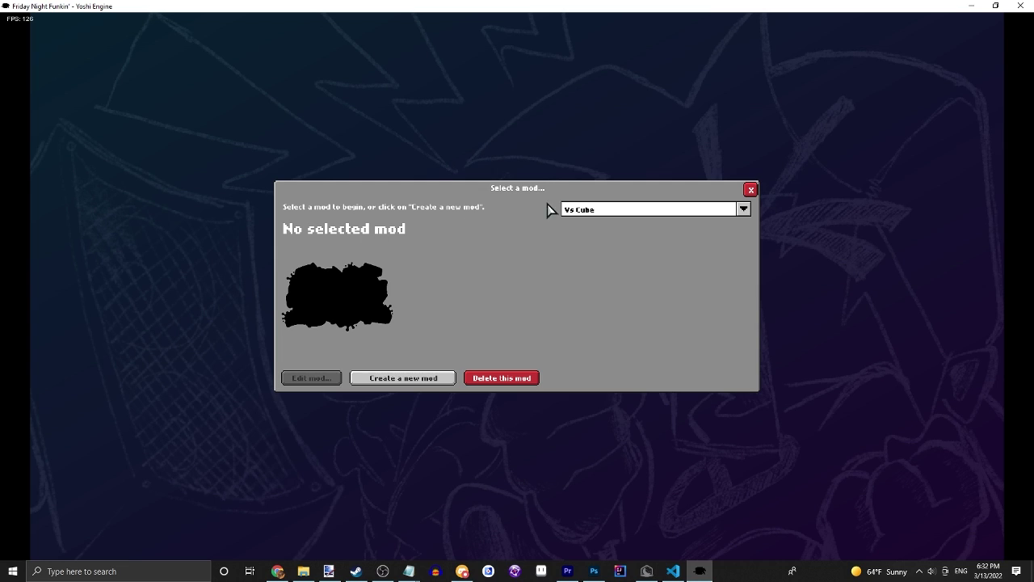
# - Pick the Vs Cube mod ('Fight a Cube') from the mod list
pyautogui.click(577, 210)
pyautogui.click(574, 232)
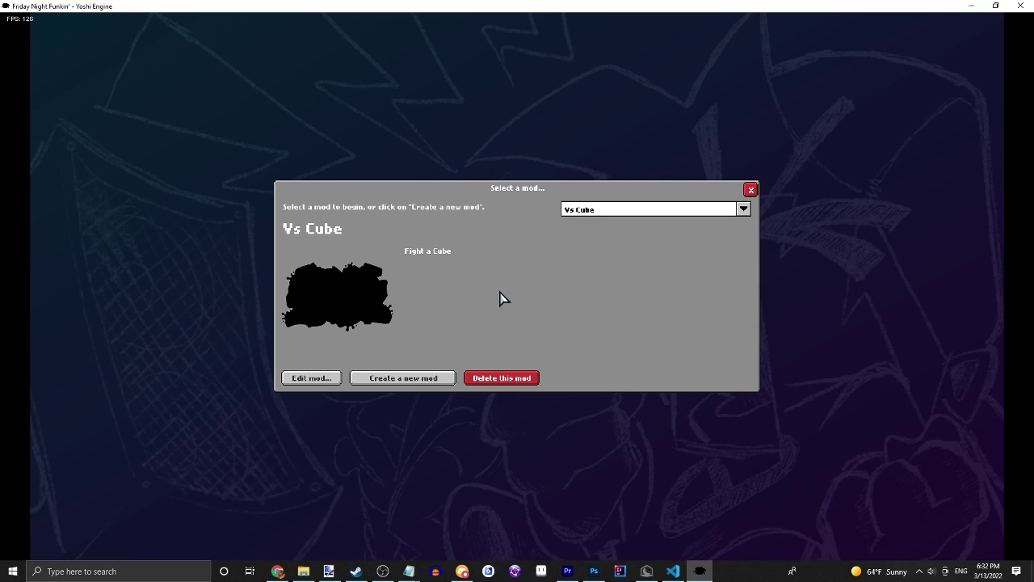
# - Open the Vs Cube mod editor and delete its existing cube character
pyautogui.click(323, 376)
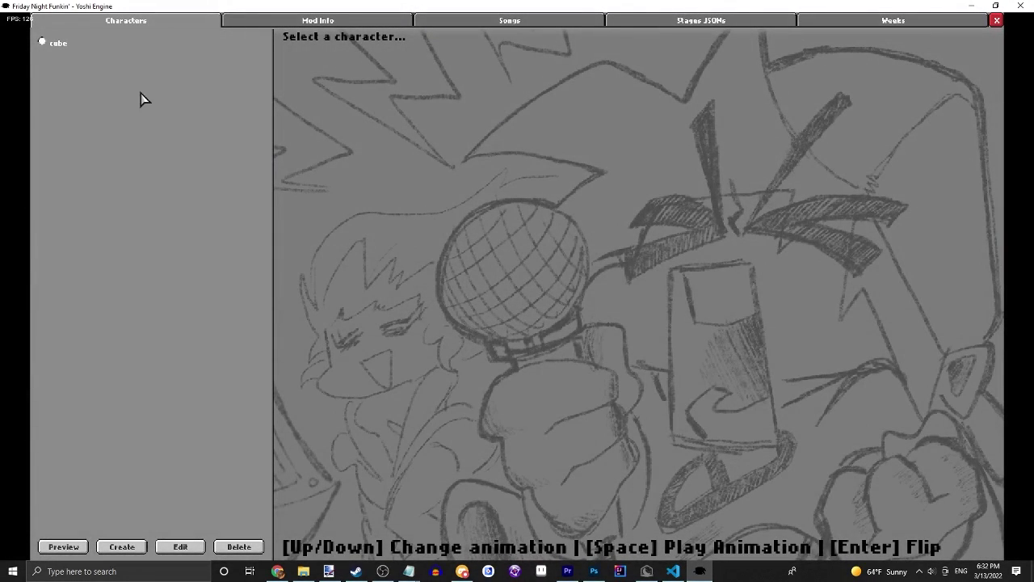
pyautogui.click(42, 44)
pyautogui.click(239, 547)
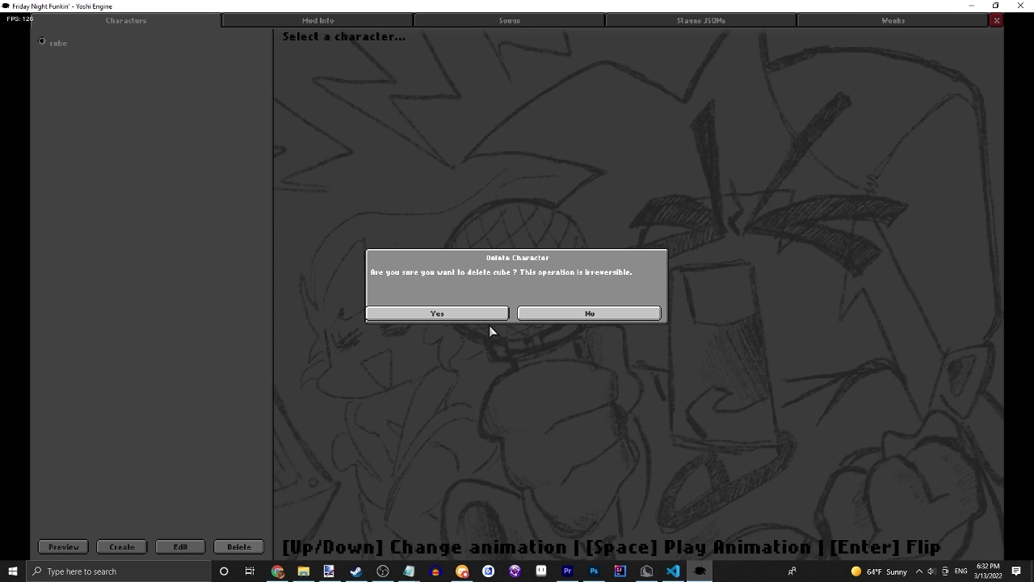
pyautogui.click(420, 313)
pyautogui.click(531, 315)
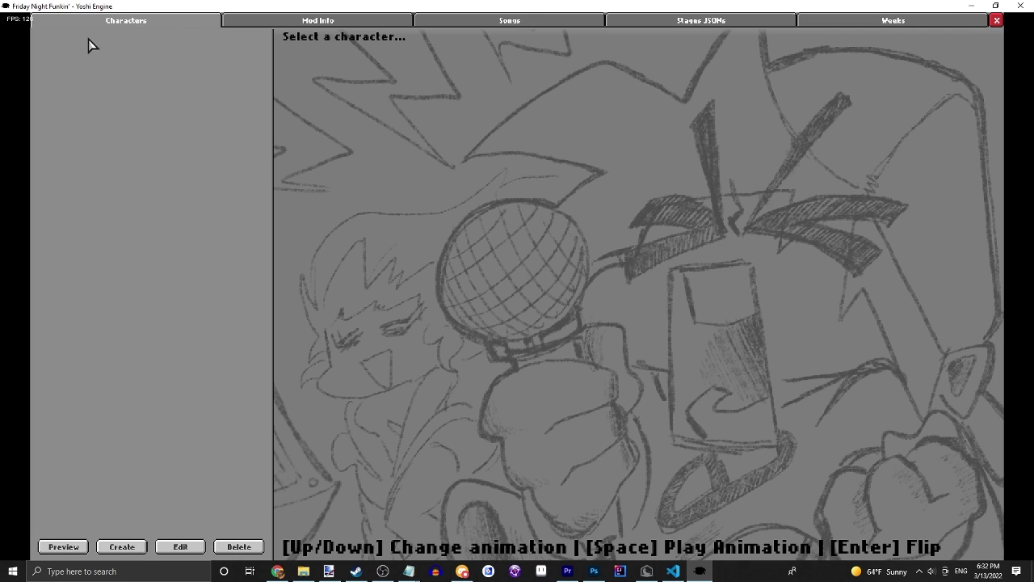
# - Start a new character named cube and load Vs Cube's images/icons/Icon-Cube.png as its icon
pyautogui.click(123, 547)
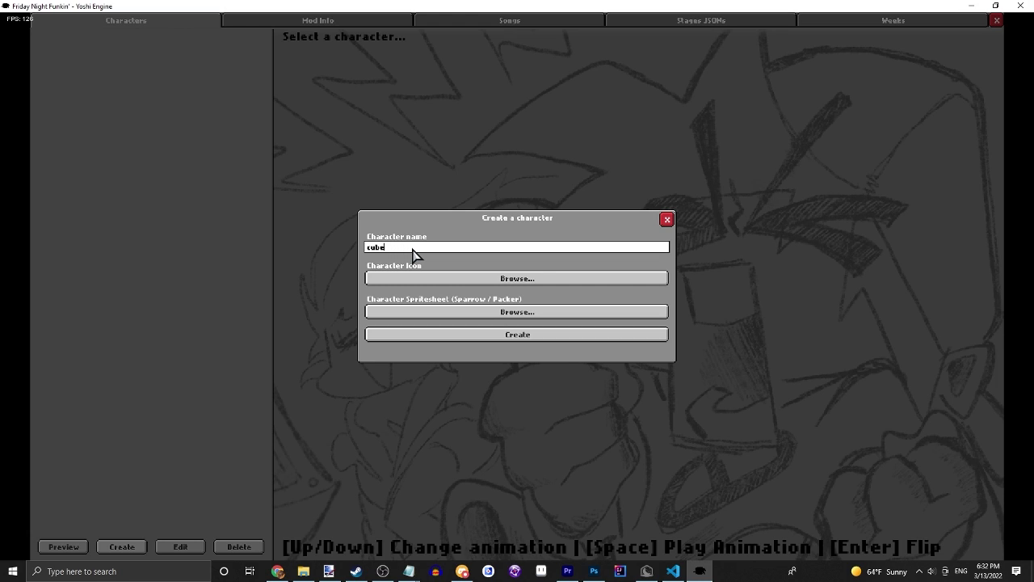
pyautogui.write('cube')
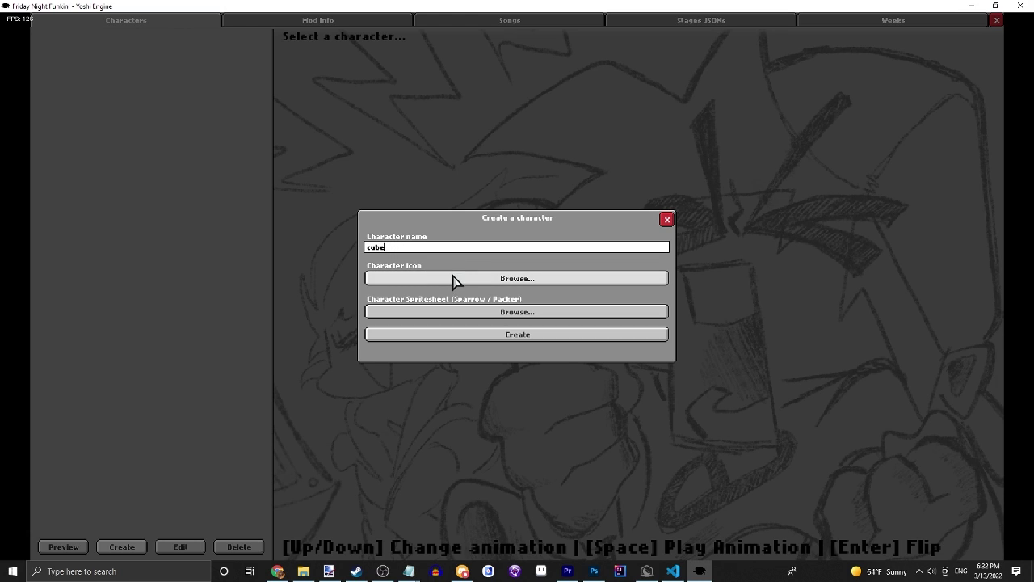
pyautogui.click(458, 279)
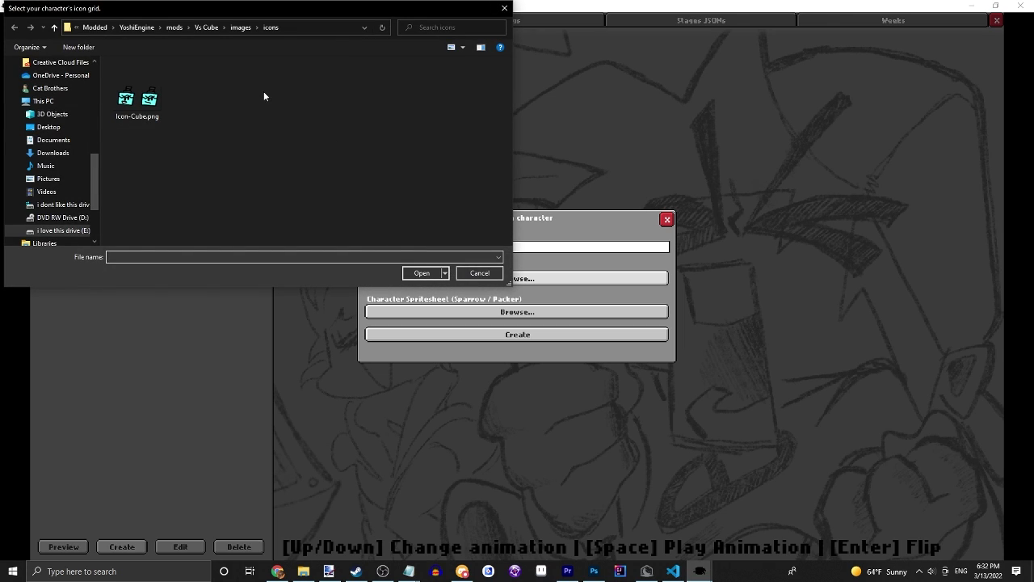
pyautogui.click(242, 27)
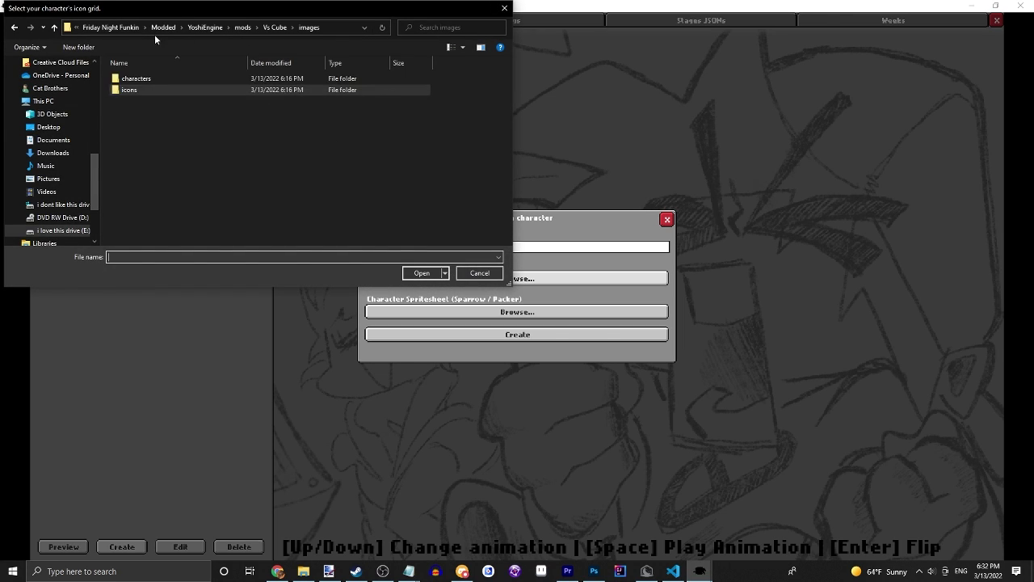
pyautogui.click(243, 29)
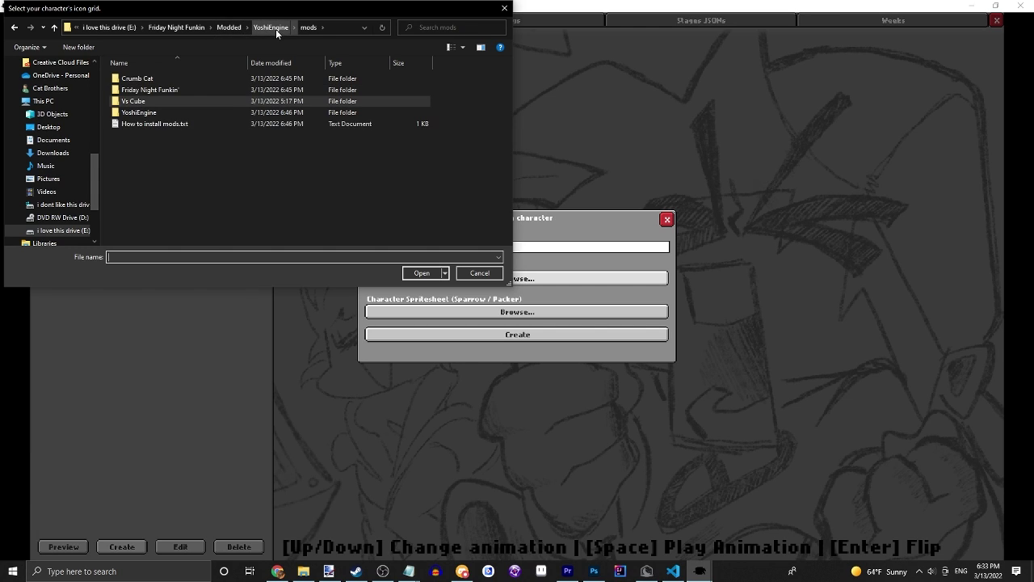
pyautogui.doubleClick(137, 101)
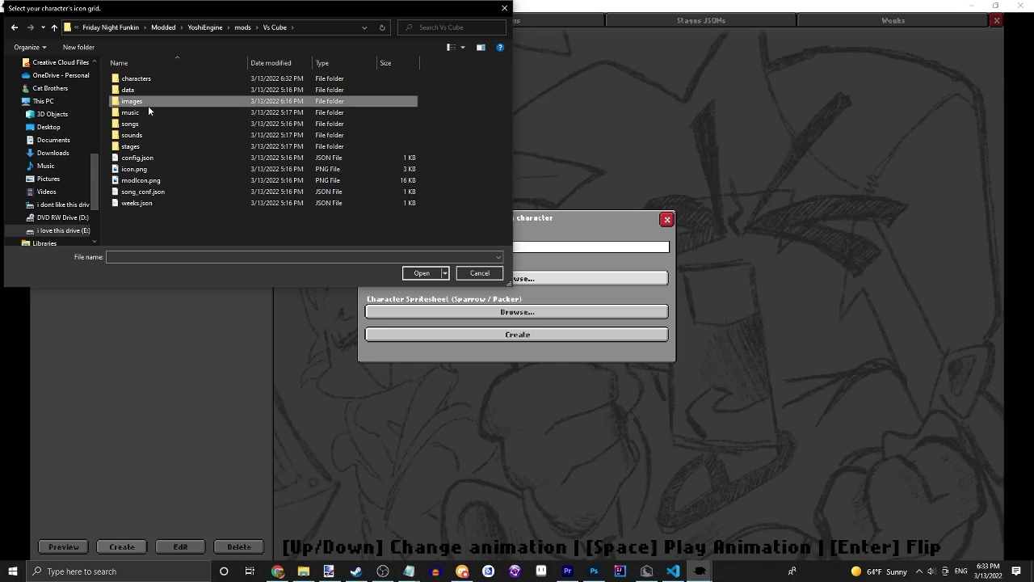
pyautogui.doubleClick(151, 101)
pyautogui.doubleClick(154, 89)
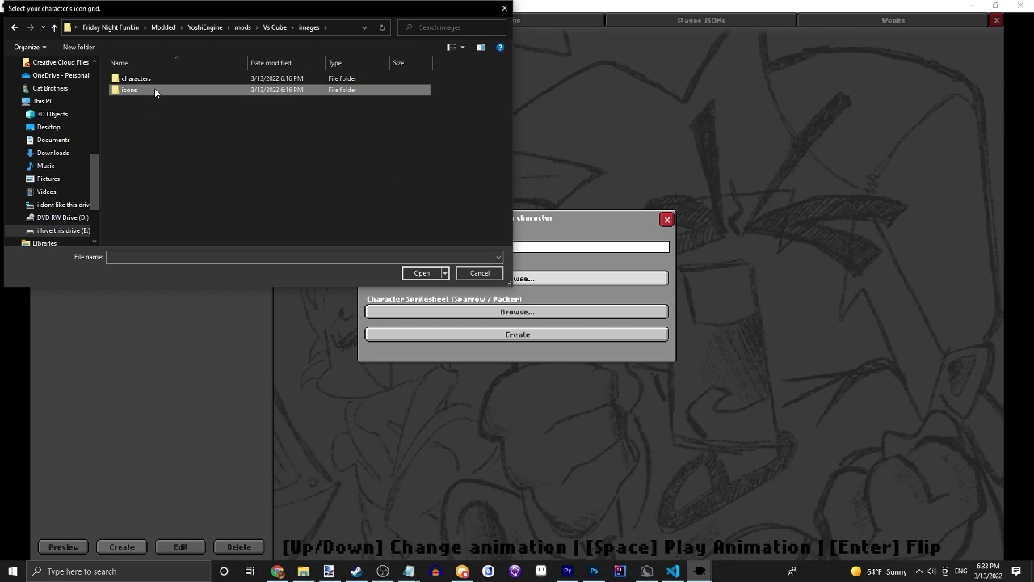
pyautogui.click(241, 26)
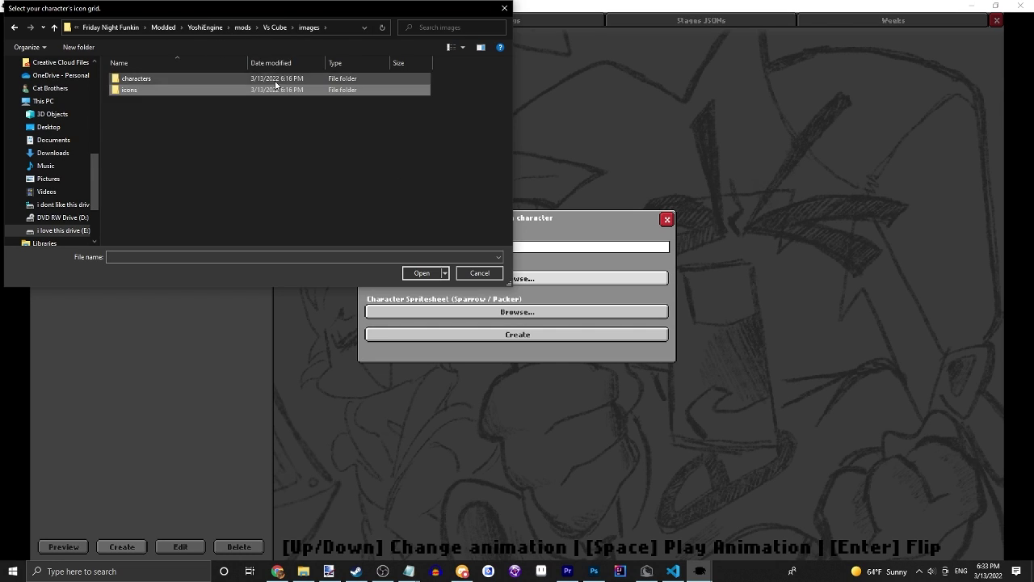
pyautogui.doubleClick(129, 91)
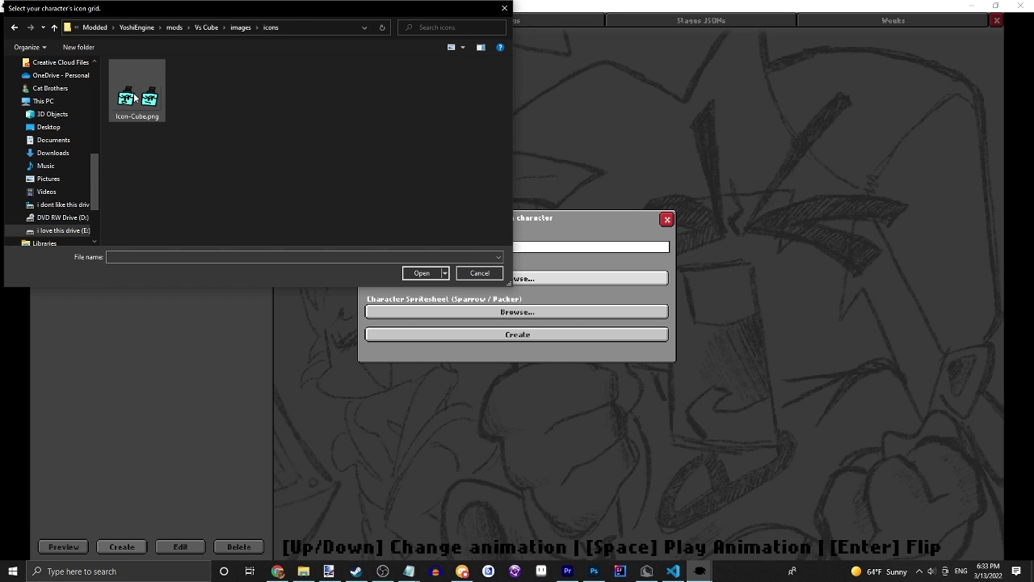
pyautogui.doubleClick(135, 97)
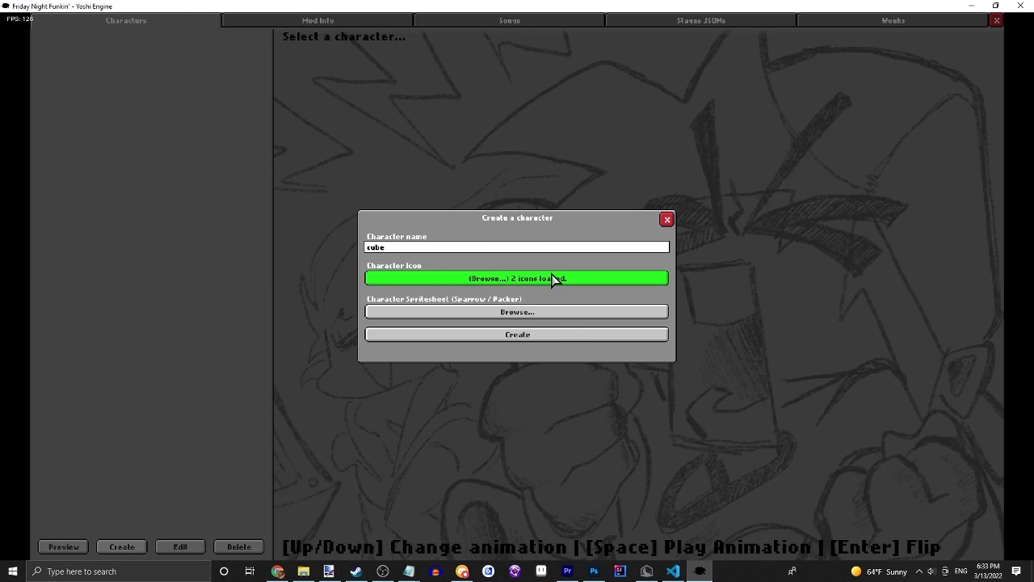
# - Load the Cube Man.png spritesheet from images/characters and create the cube character
pyautogui.click(553, 279)
pyautogui.doubleClick(152, 101)
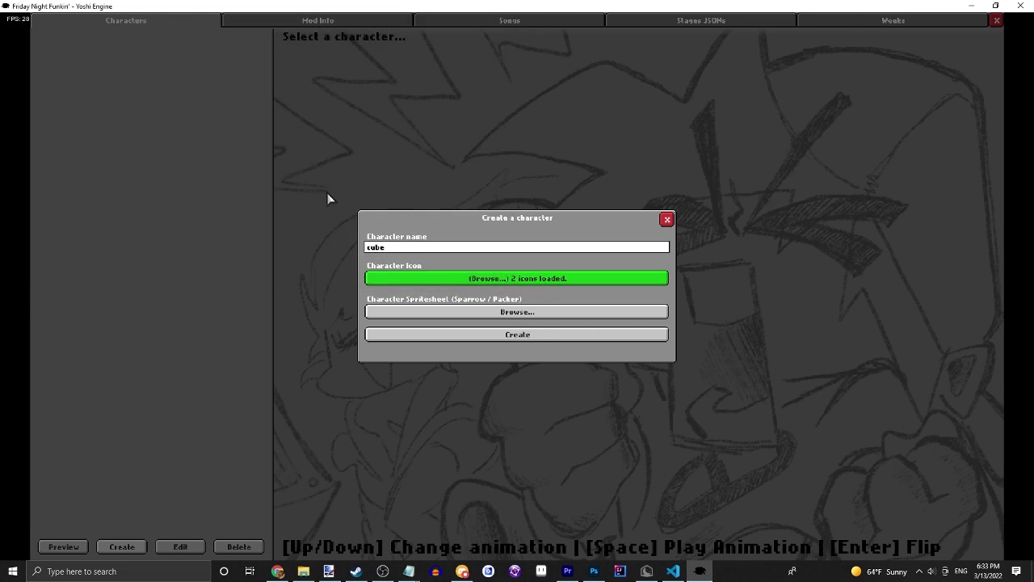
pyautogui.click(546, 315)
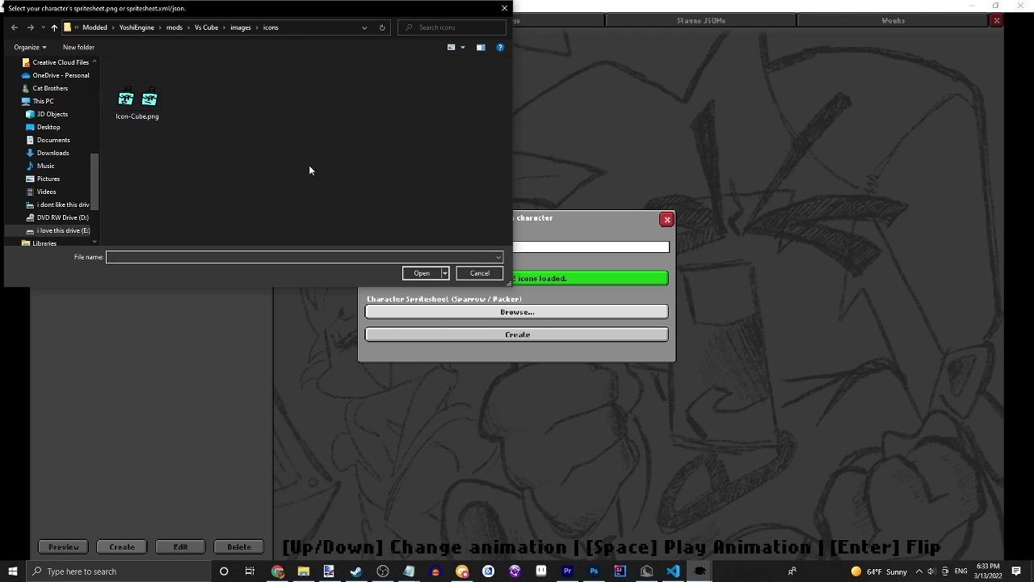
pyautogui.click(247, 32)
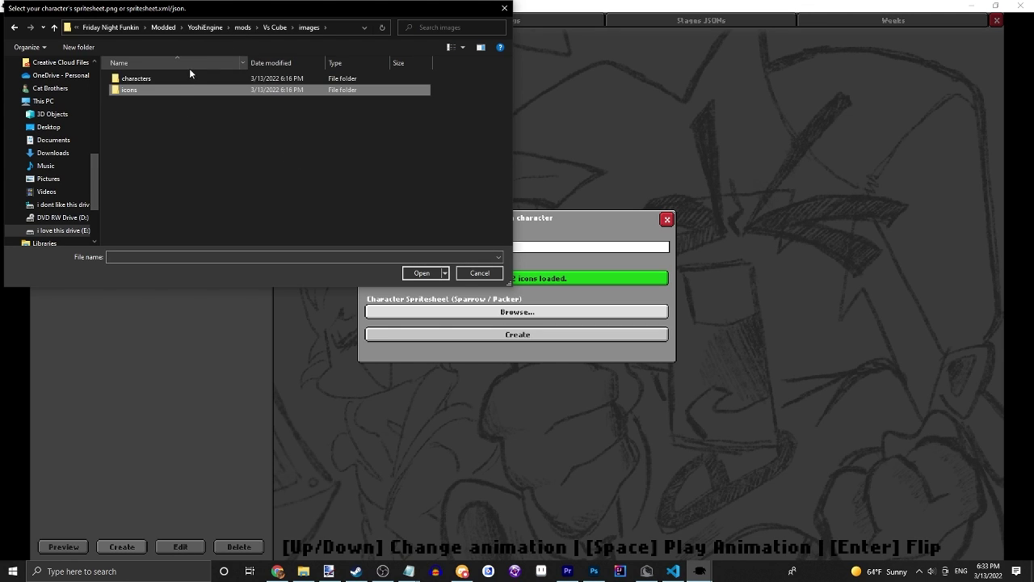
pyautogui.doubleClick(180, 80)
pyautogui.click(139, 106)
pyautogui.doubleClick(139, 107)
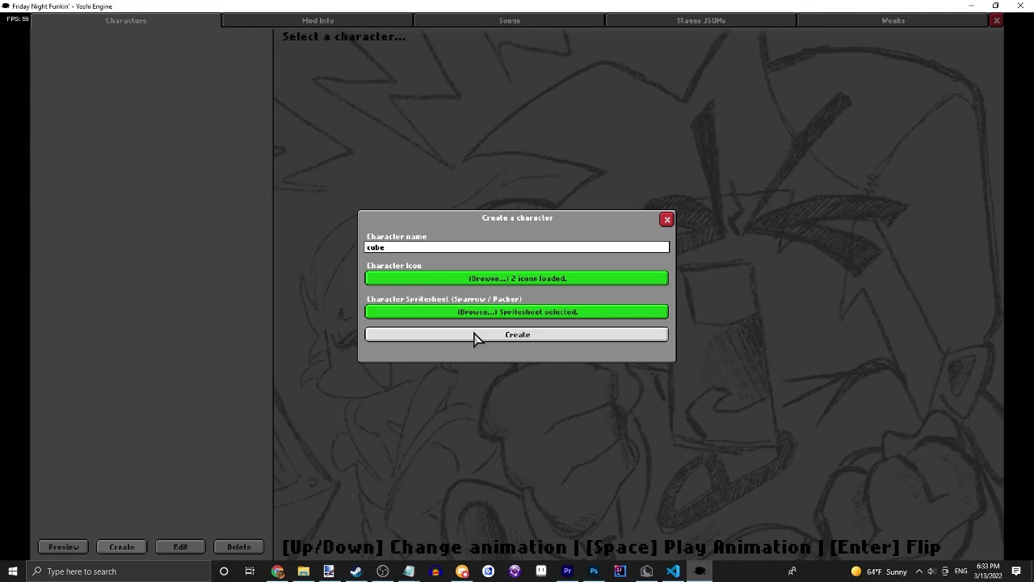
pyautogui.click(477, 337)
# - Close the success message and open cube in the character editor
pyautogui.click(498, 315)
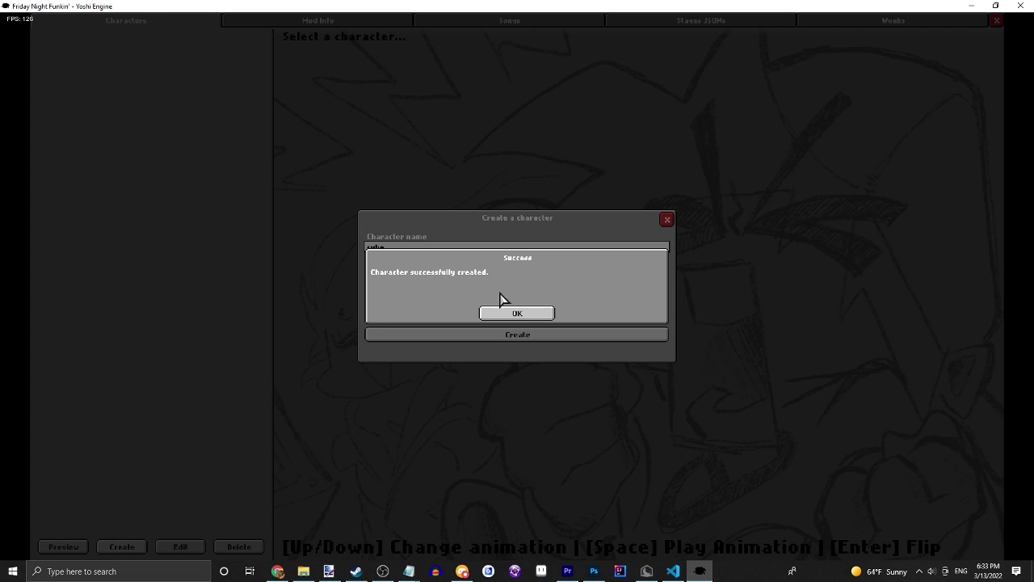
pyautogui.click(504, 319)
pyautogui.click(543, 315)
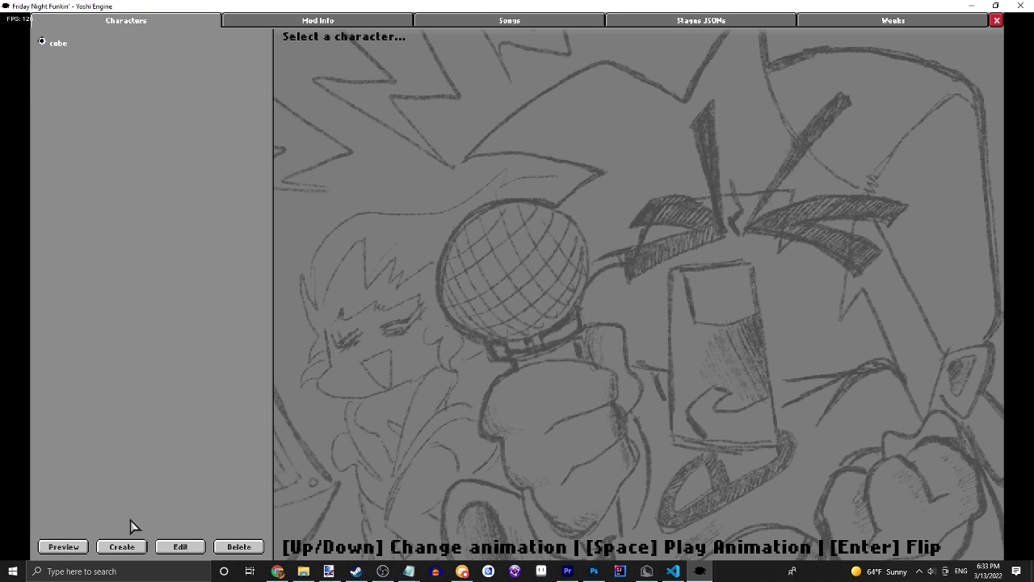
pyautogui.click(191, 548)
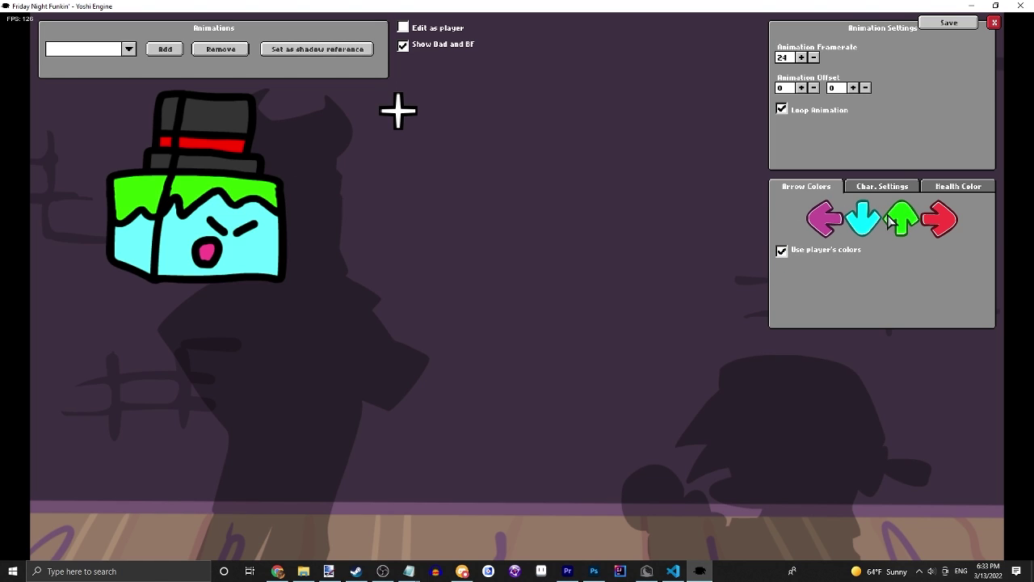
# - Stop using the player's arrow colours and make the left arrow cyan
pyautogui.click(781, 254)
pyautogui.click(824, 223)
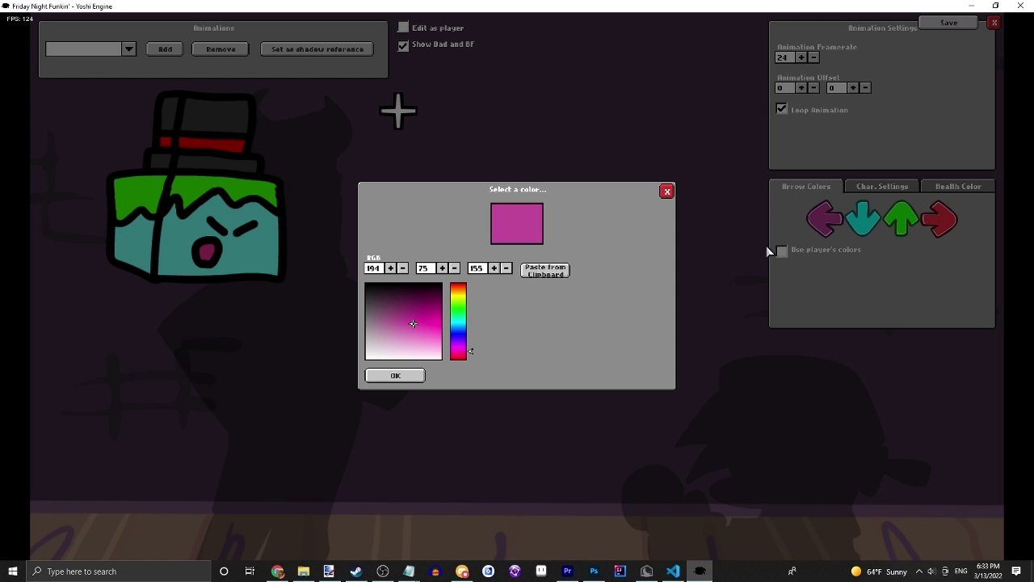
pyautogui.moveTo(467, 348)
pyautogui.mouseDown()
pyautogui.moveTo(465, 324)
pyautogui.moveTo(430, 336)
pyautogui.mouseUp()
pyautogui.click(434, 318)
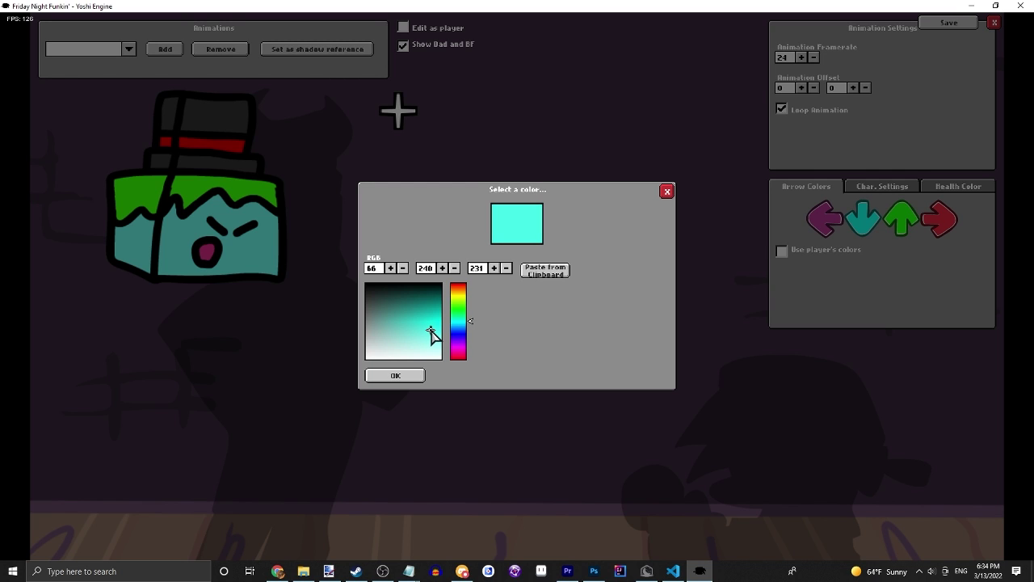
pyautogui.click(410, 376)
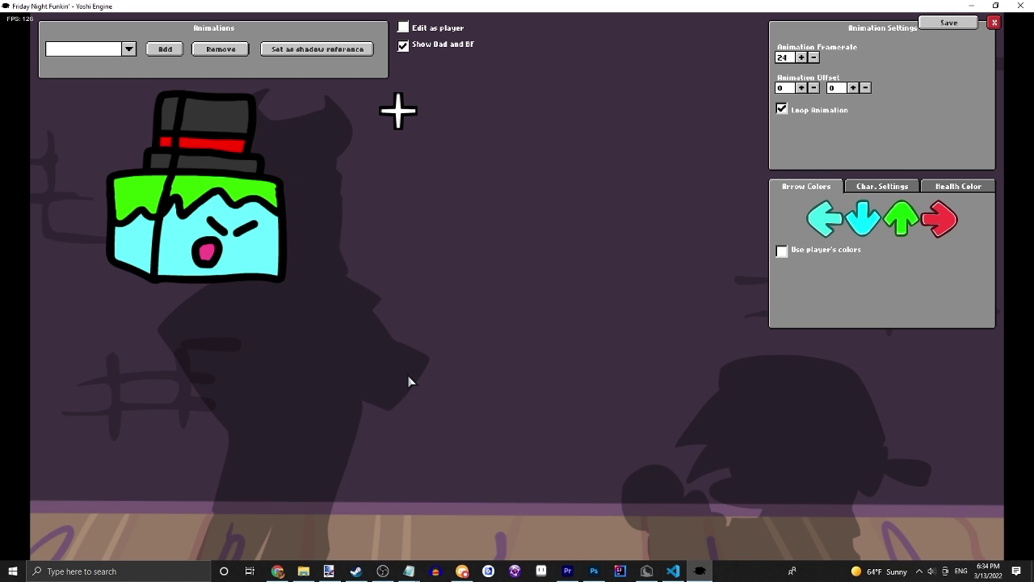
pyautogui.click(828, 222)
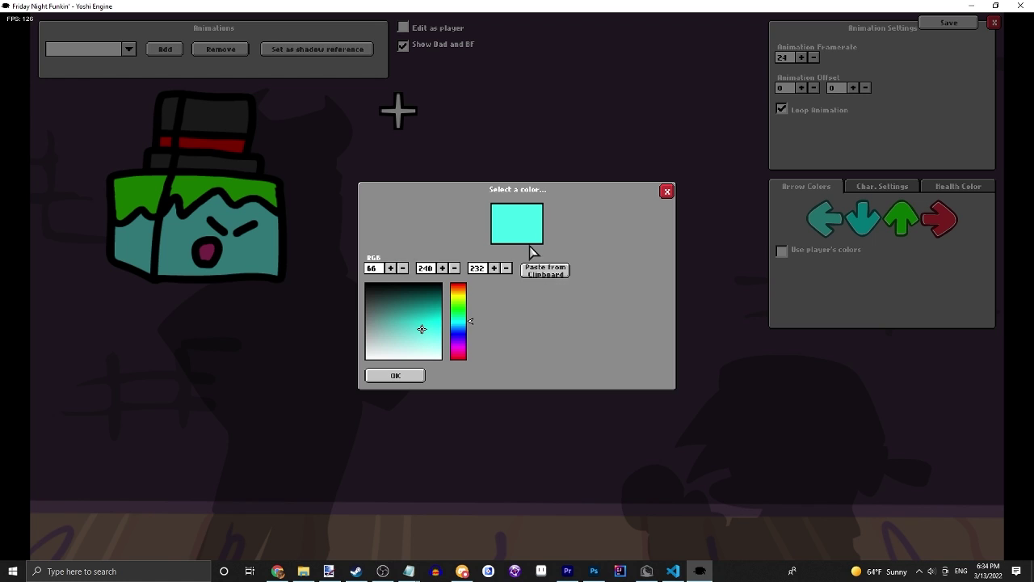
pyautogui.click(670, 192)
pyautogui.click(949, 226)
pyautogui.press('Escape')
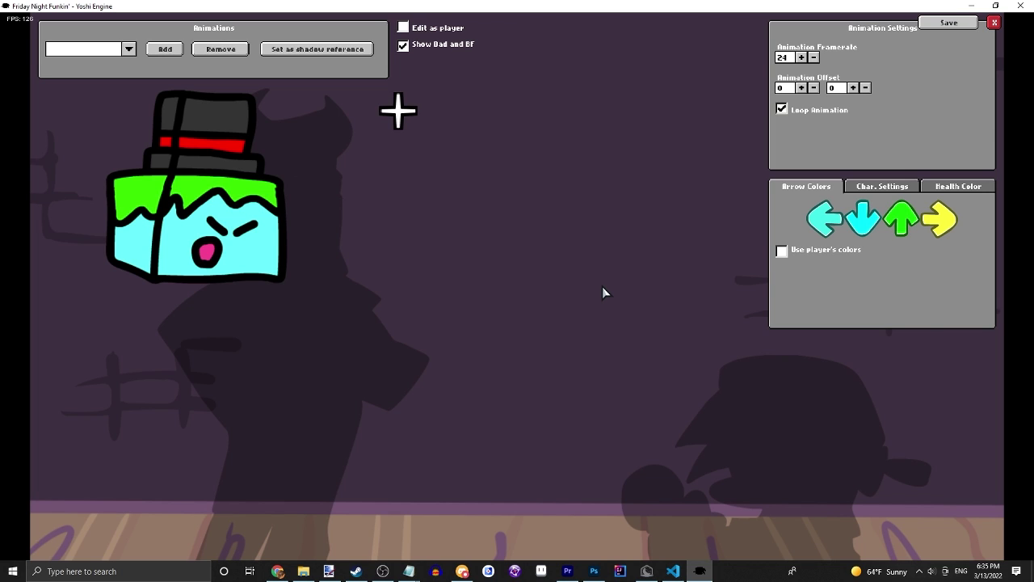
# - Make the right arrow cyan as well
pyautogui.click(948, 215)
pyautogui.click(371, 377)
pyautogui.click(859, 218)
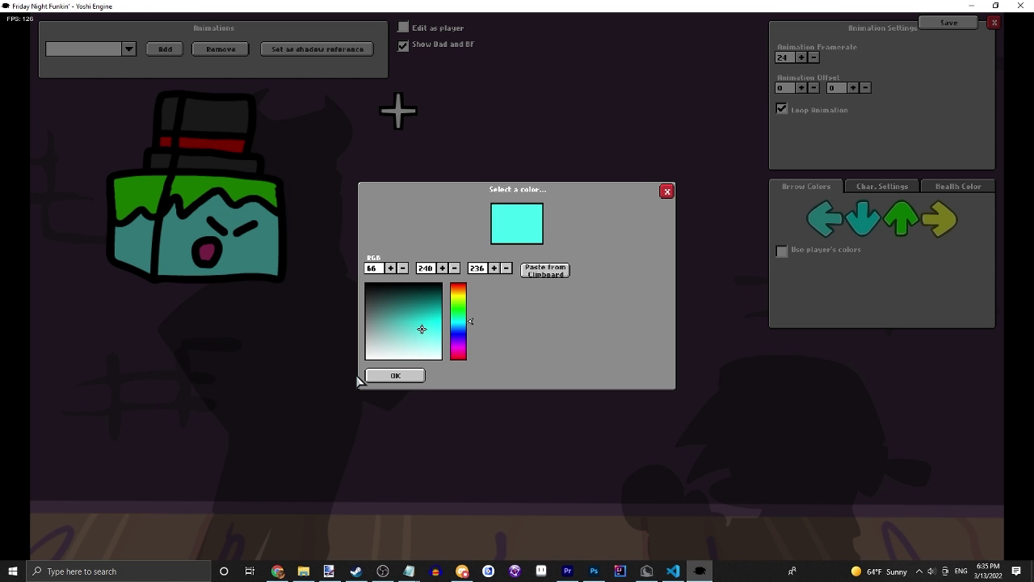
pyautogui.click(393, 375)
pyautogui.click(950, 228)
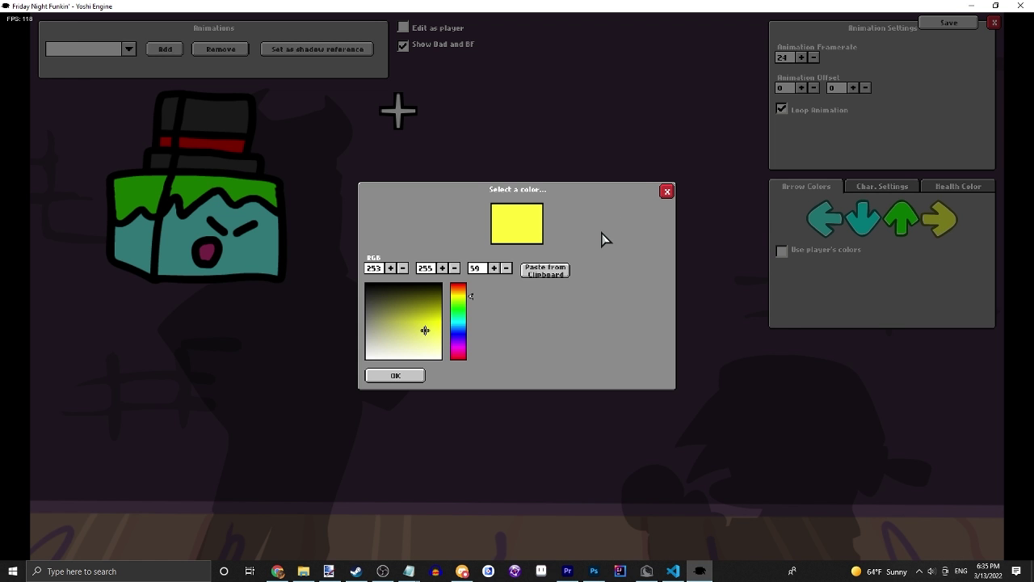
pyautogui.moveTo(462, 295); pyautogui.dragTo(467, 325)
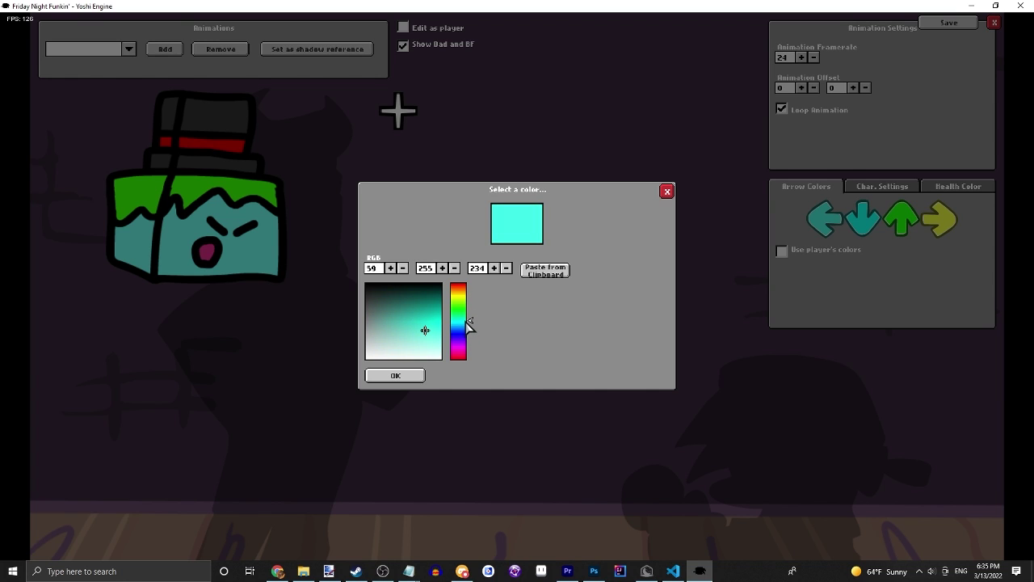
pyautogui.click(395, 375)
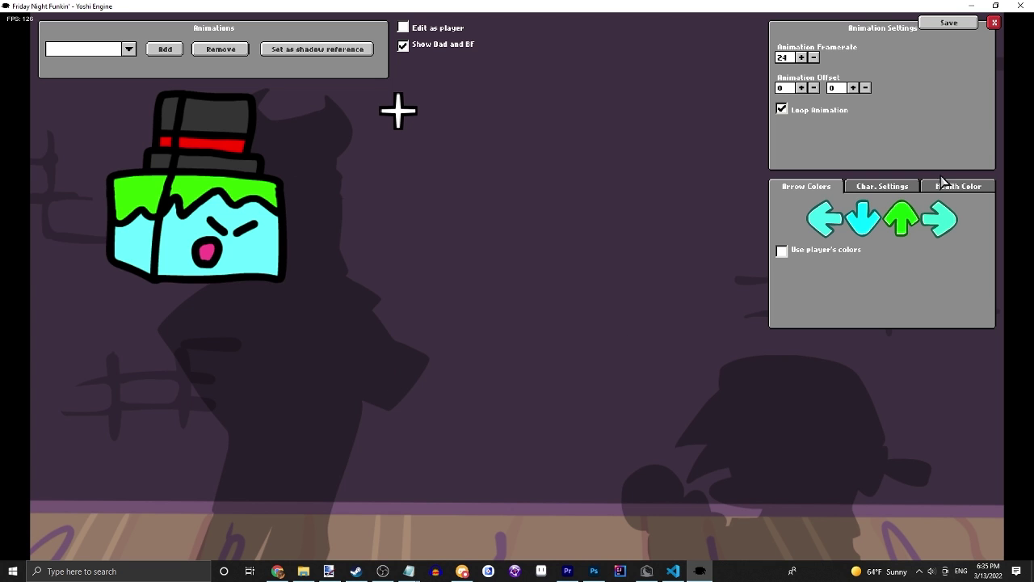
# - Make the down arrow red and the up arrow bright green
pyautogui.click(855, 220)
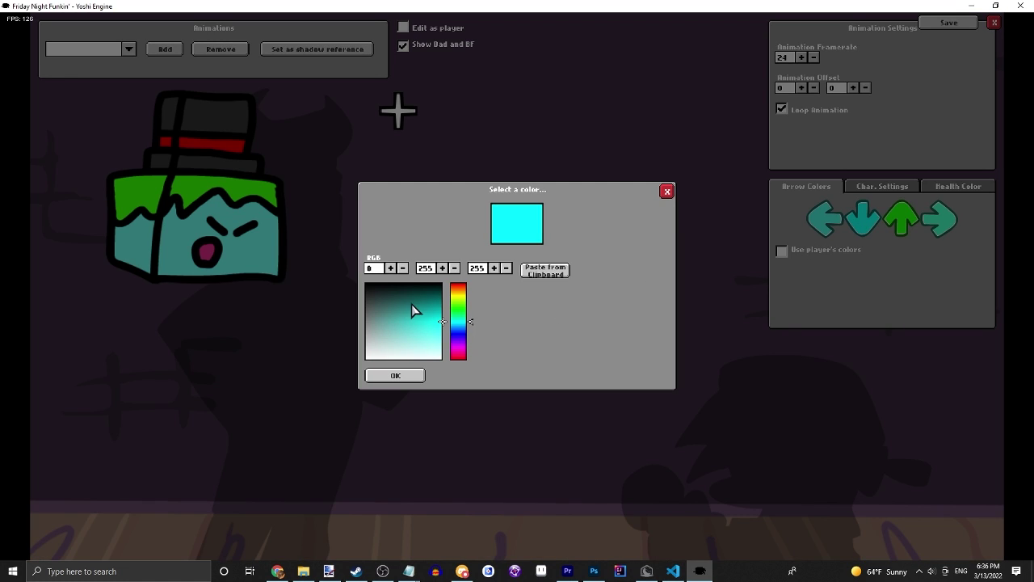
pyautogui.click(458, 354)
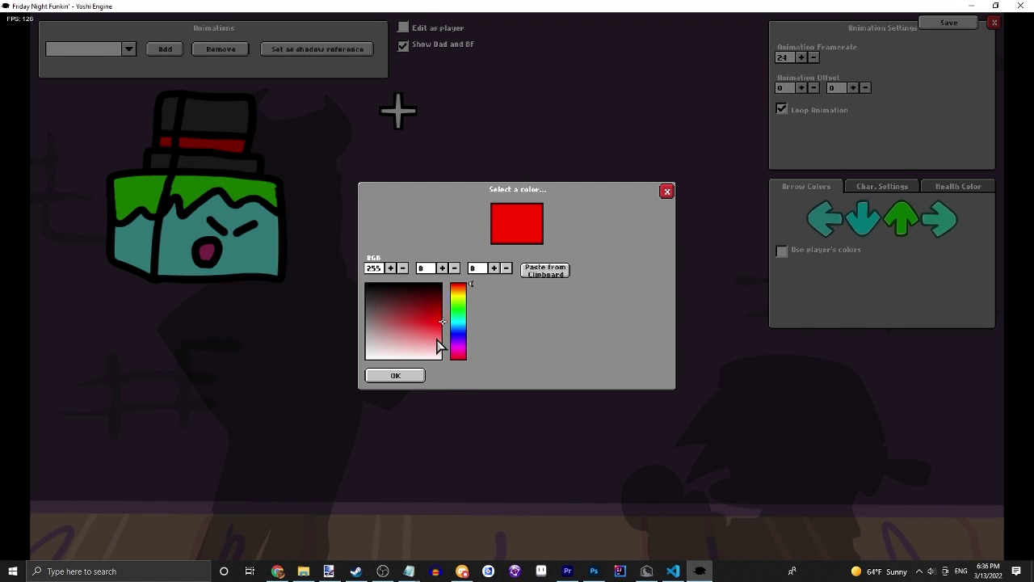
pyautogui.click(395, 375)
pyautogui.click(905, 223)
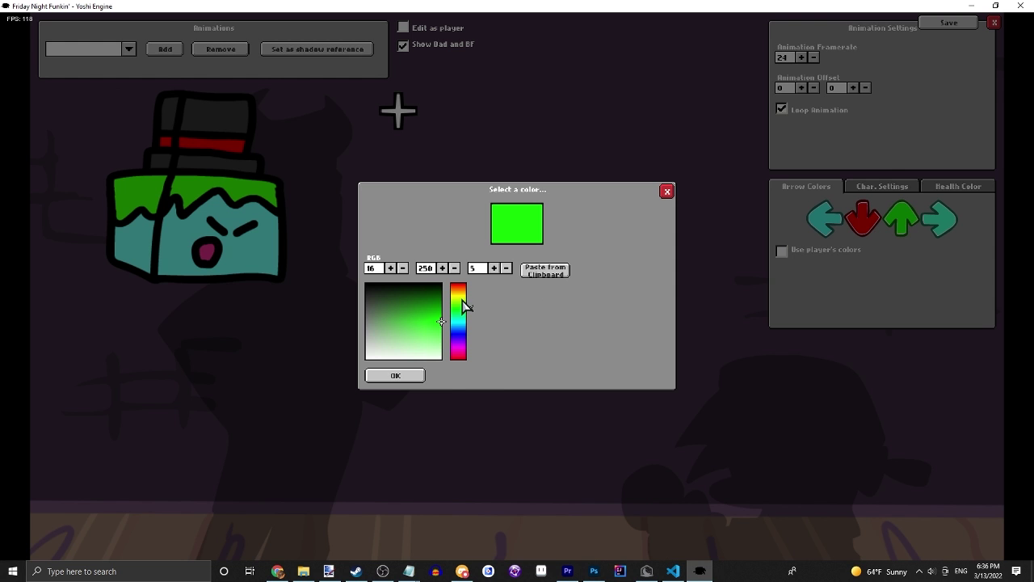
pyautogui.moveTo(463, 300)
pyautogui.mouseDown()
pyautogui.moveTo(459, 289)
pyautogui.moveTo(459, 309)
pyautogui.moveTo(420, 318)
pyautogui.moveTo(416, 333)
pyautogui.moveTo(428, 332)
pyautogui.mouseUp()
pyautogui.click(380, 375)
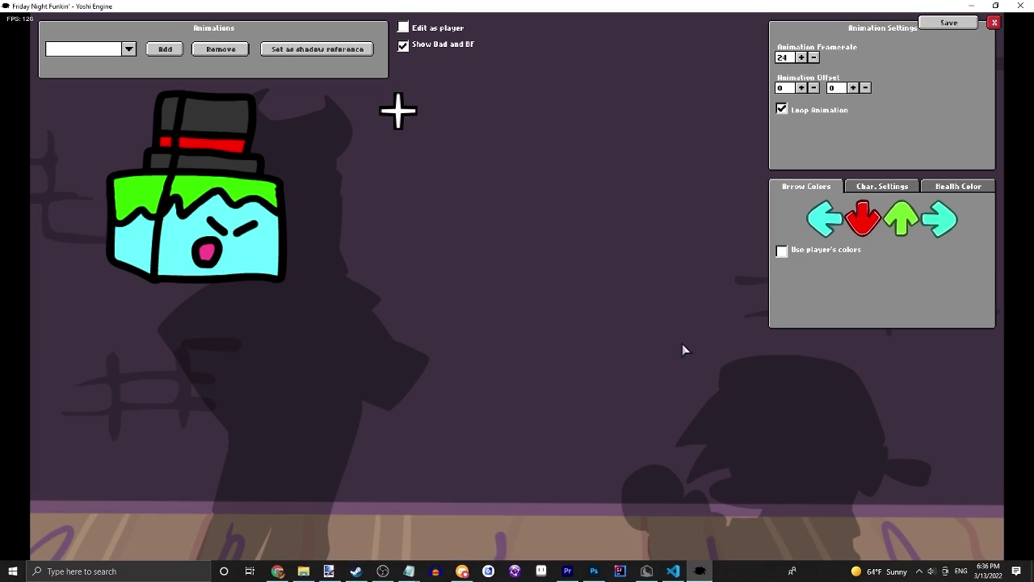
pyautogui.click(870, 188)
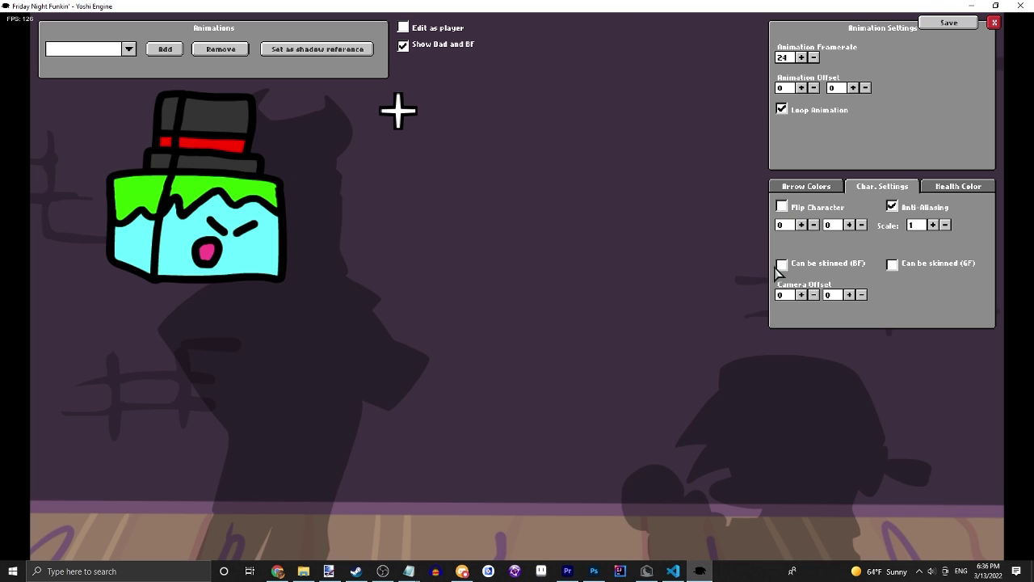
# - Set the camera offset X to -30 and the character scale to 1.2
pyautogui.click(893, 264)
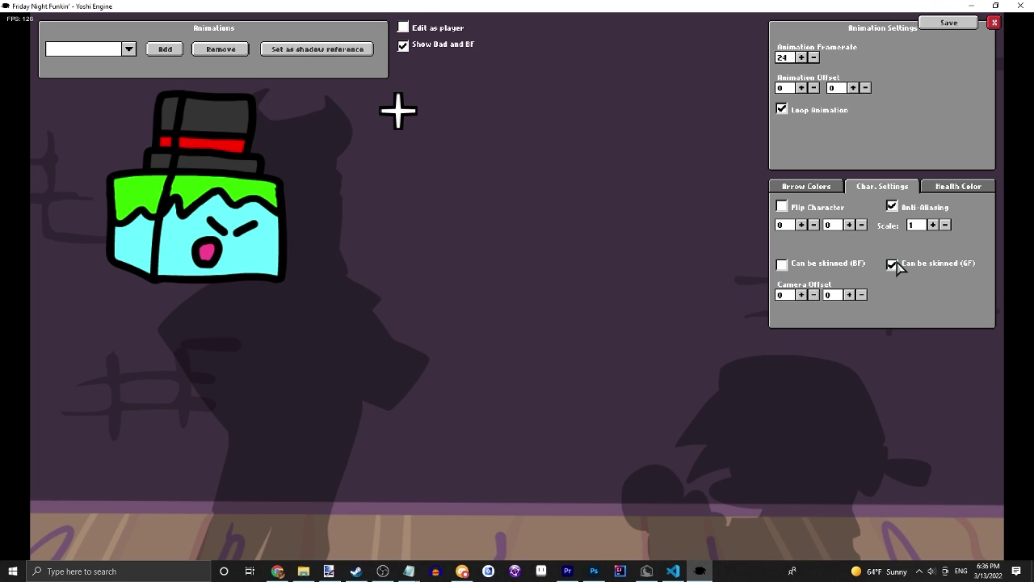
pyautogui.click(814, 295)
pyautogui.click(813, 295)
pyautogui.click(814, 295)
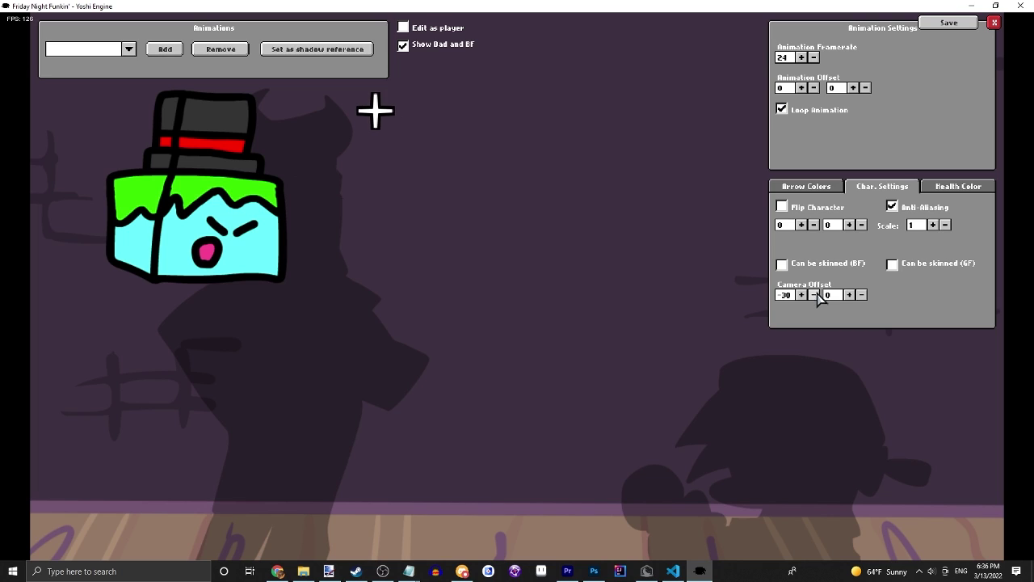
pyautogui.click(934, 224)
pyautogui.click(933, 225)
# - Move the cube horizontally to an X position of 150
pyautogui.click(802, 225)
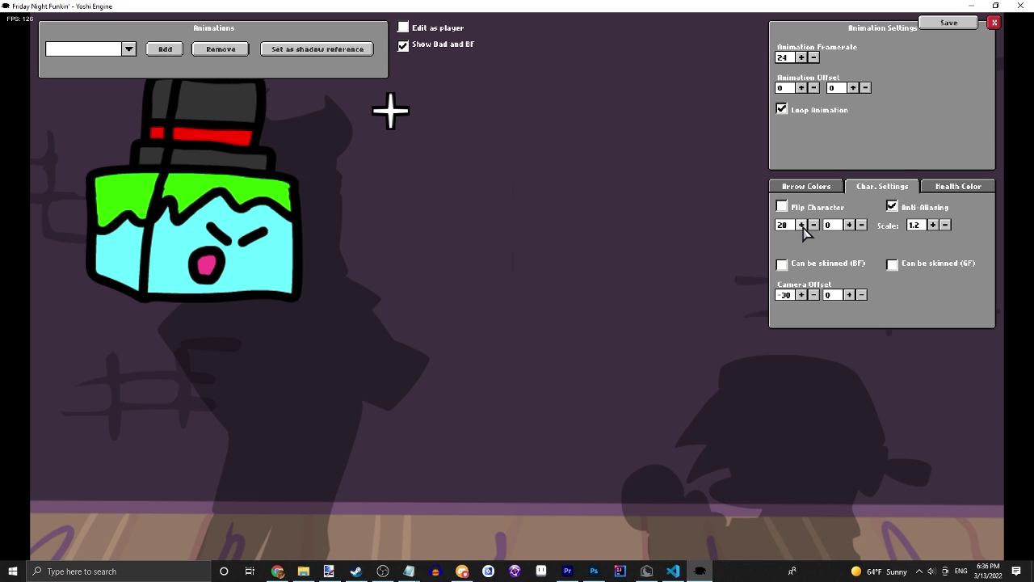
pyautogui.click(801, 225)
pyautogui.click(801, 224)
pyautogui.click(801, 225)
pyautogui.click(802, 225)
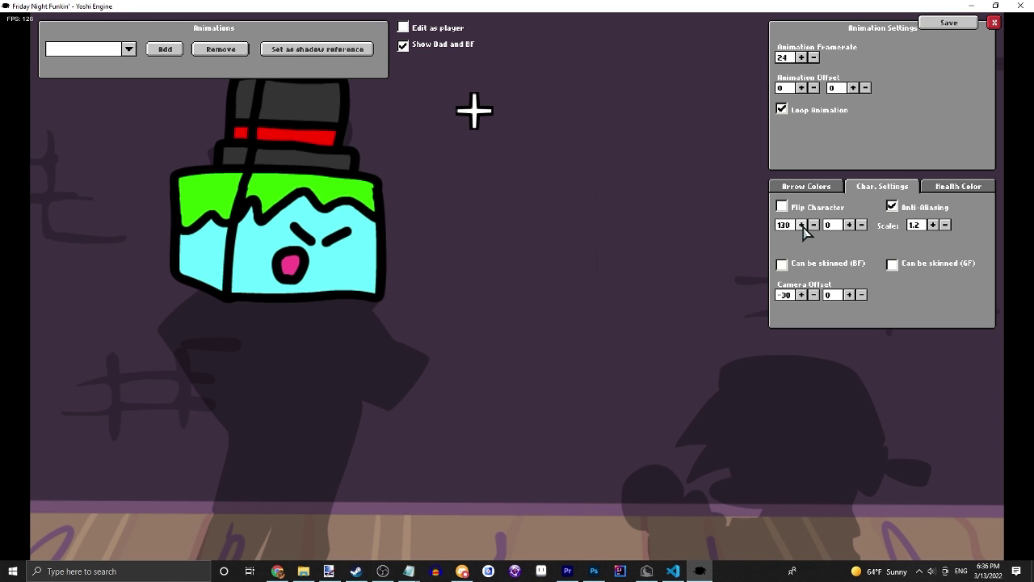
pyautogui.press('j')
pyautogui.press('k')
pyautogui.press('i')
pyautogui.press('l')
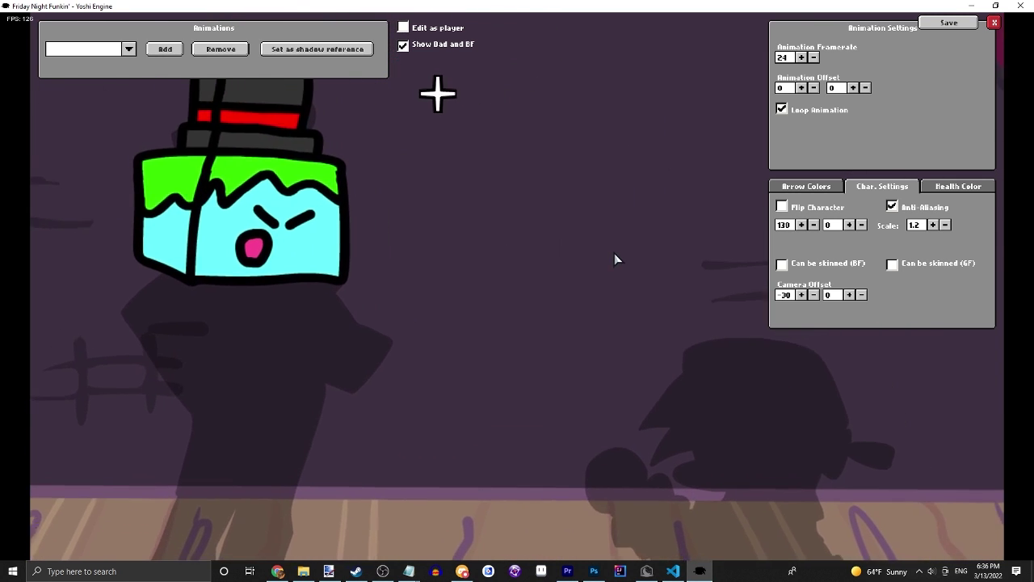
pyautogui.press('k')
pyautogui.press('i')
pyautogui.press('j')
pyautogui.press('l')
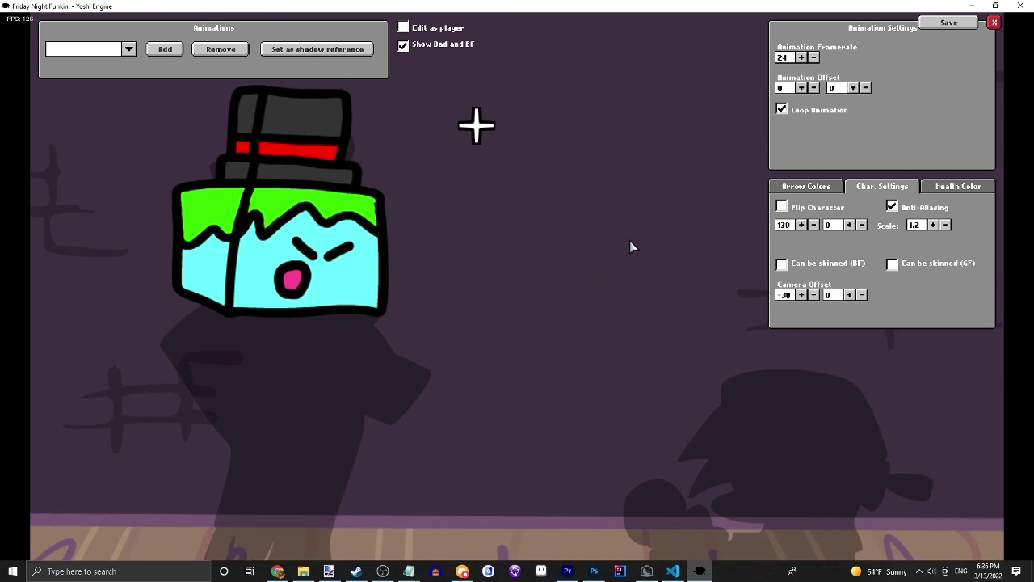
pyautogui.press('j')
pyautogui.press('i')
pyautogui.press('k')
pyautogui.press('l')
pyautogui.press('j')
pyautogui.press('i')
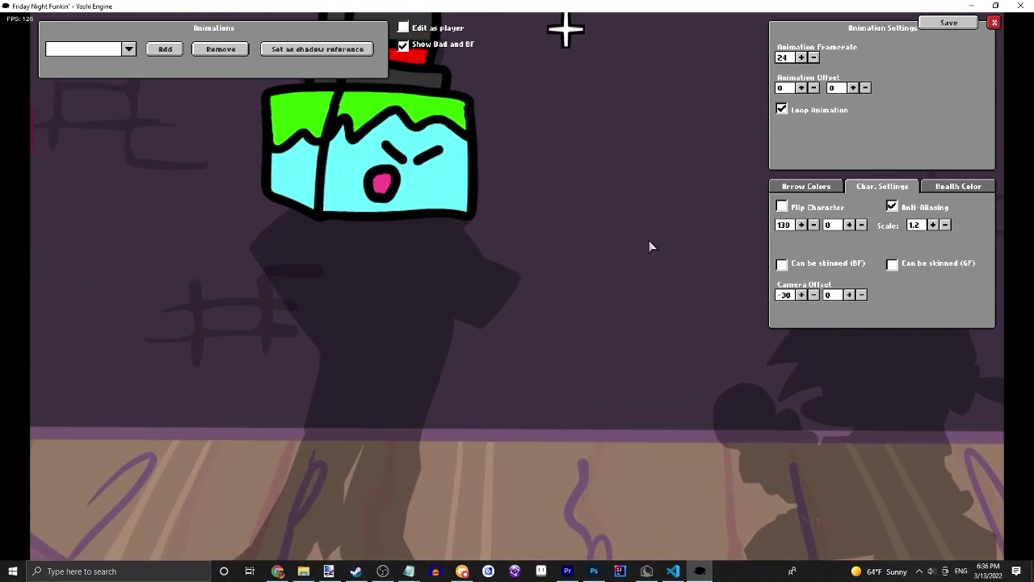
pyautogui.press('k')
pyautogui.press('l')
pyautogui.press('i')
pyautogui.press('k')
pyautogui.press('l')
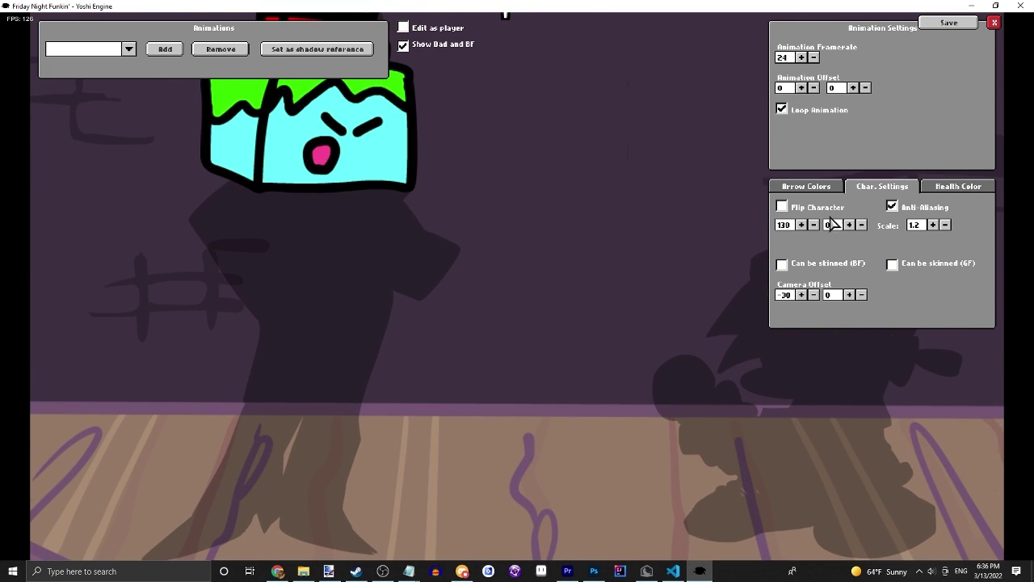
pyautogui.click(800, 225)
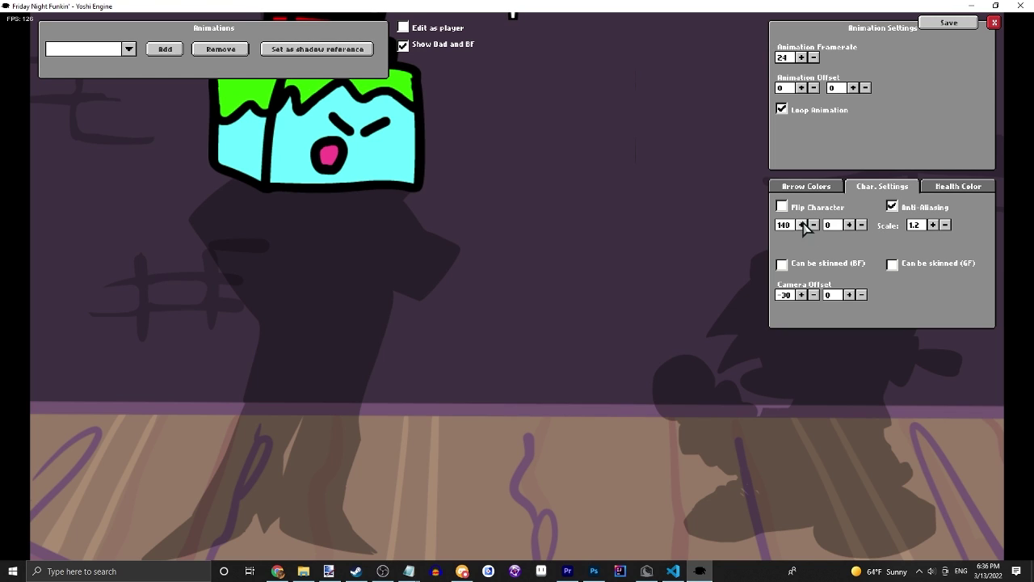
pyautogui.click(800, 225)
# - Lower the cube to a Y position of 460
pyautogui.click(849, 224)
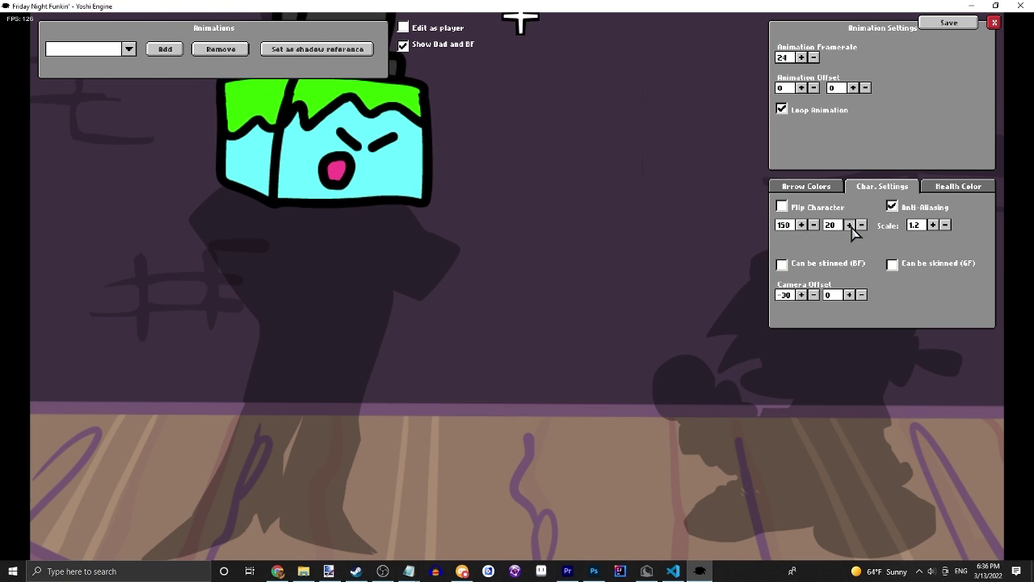
pyautogui.click(849, 225)
pyautogui.click(849, 224)
pyautogui.click(849, 225)
pyautogui.click(849, 224)
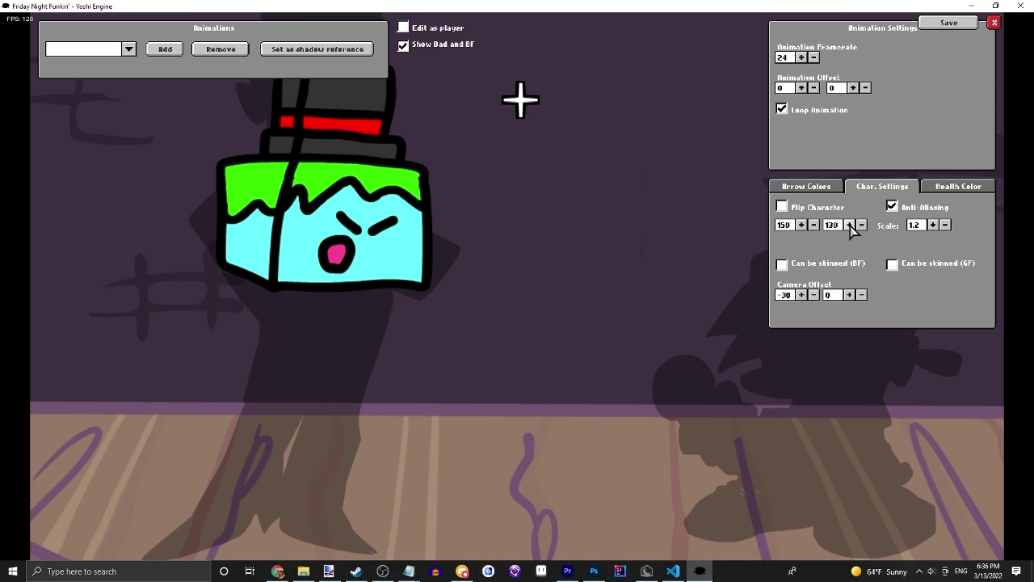
pyautogui.click(849, 225)
pyautogui.click(851, 225)
pyautogui.click(855, 225)
pyautogui.click(862, 225)
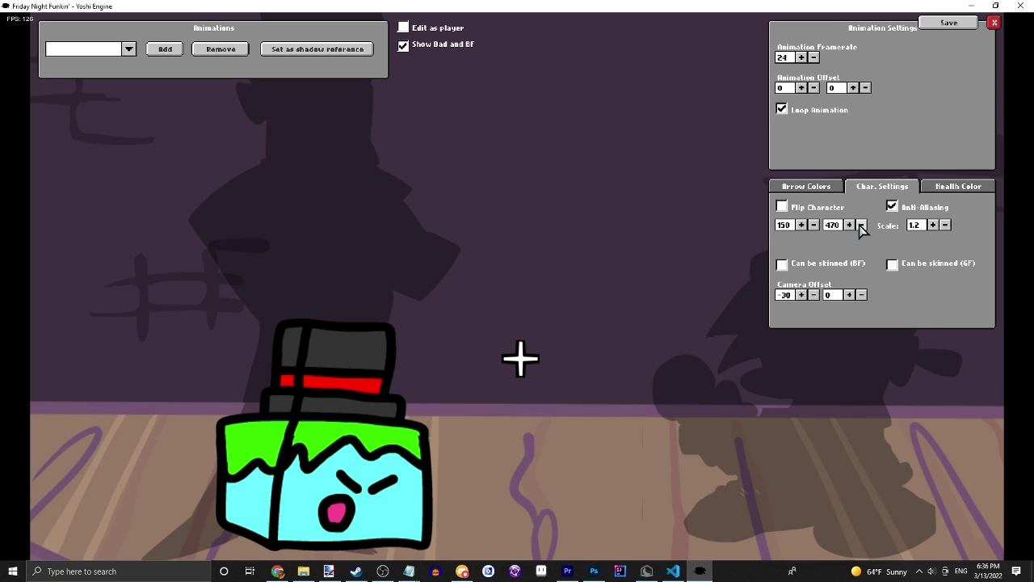
pyautogui.click(862, 225)
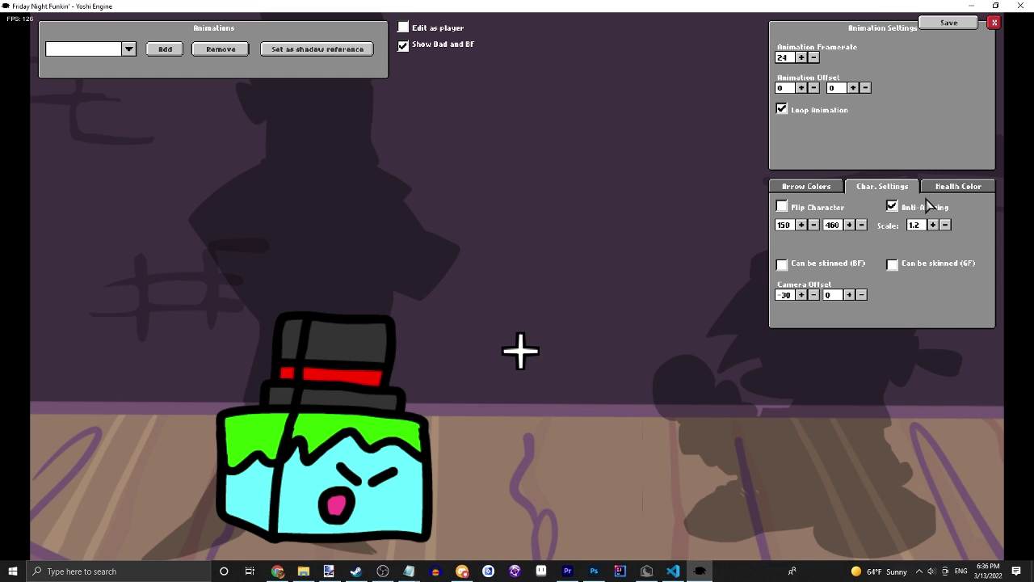
pyautogui.click(946, 186)
# - Give the health bar the cube's most present colour, start an 'idle' animation, and switch to File Explorer
pyautogui.click(879, 302)
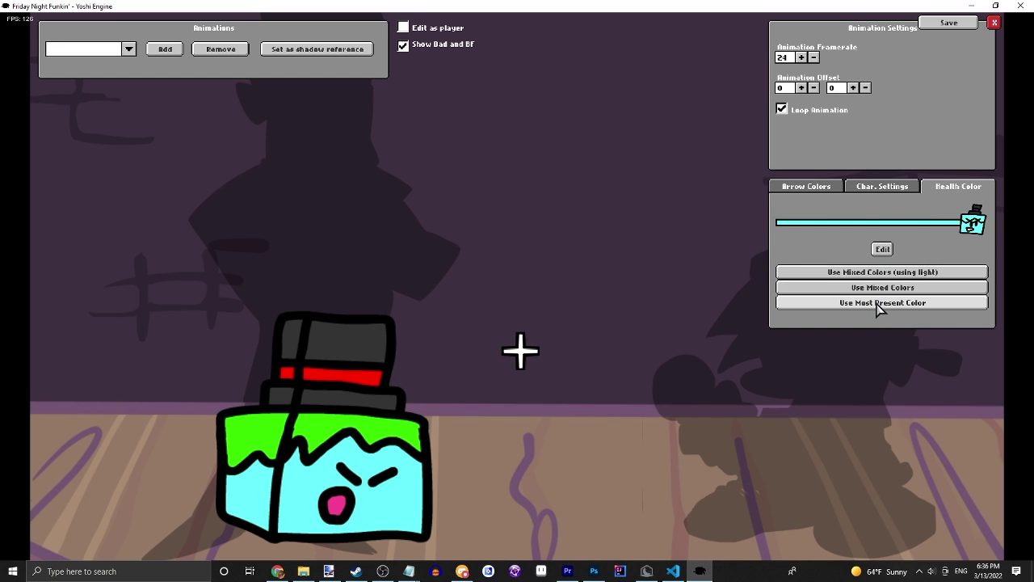
pyautogui.click(823, 188)
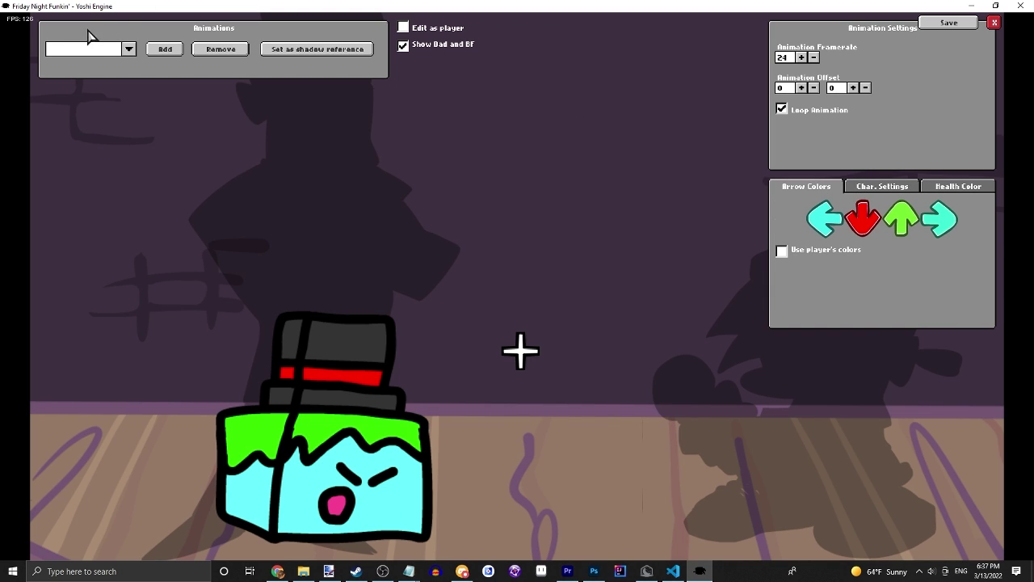
pyautogui.click(165, 50)
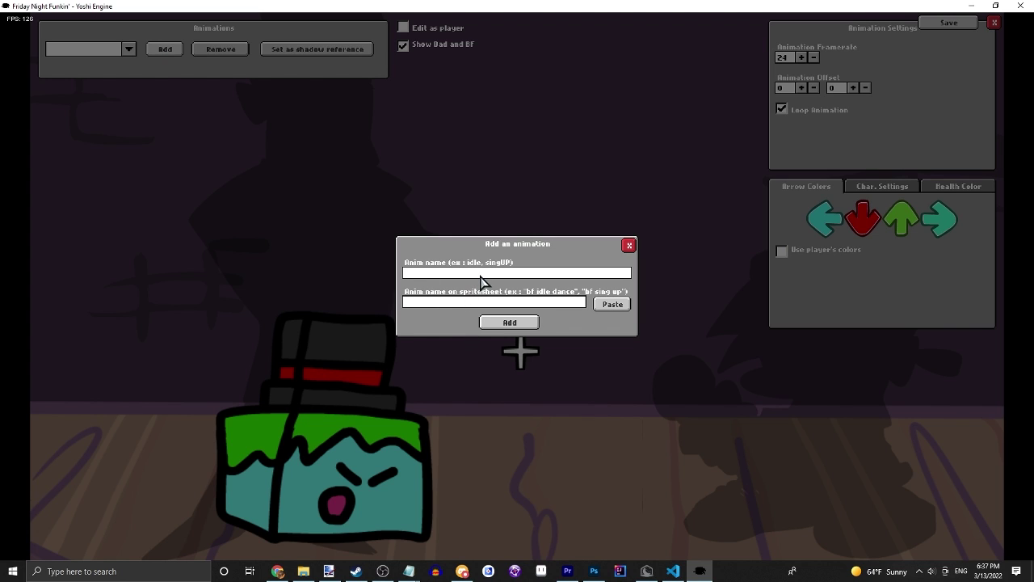
pyautogui.click(457, 307)
pyautogui.click(303, 571)
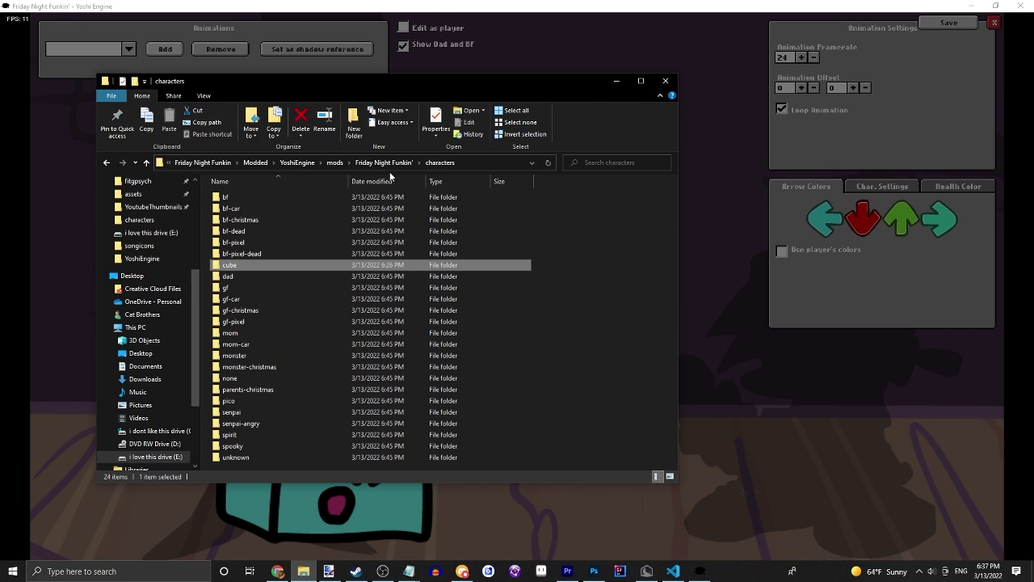
# - Find Cube Man.xml in Vs Cube's images/characters folder and read its animation names
pyautogui.click(331, 167)
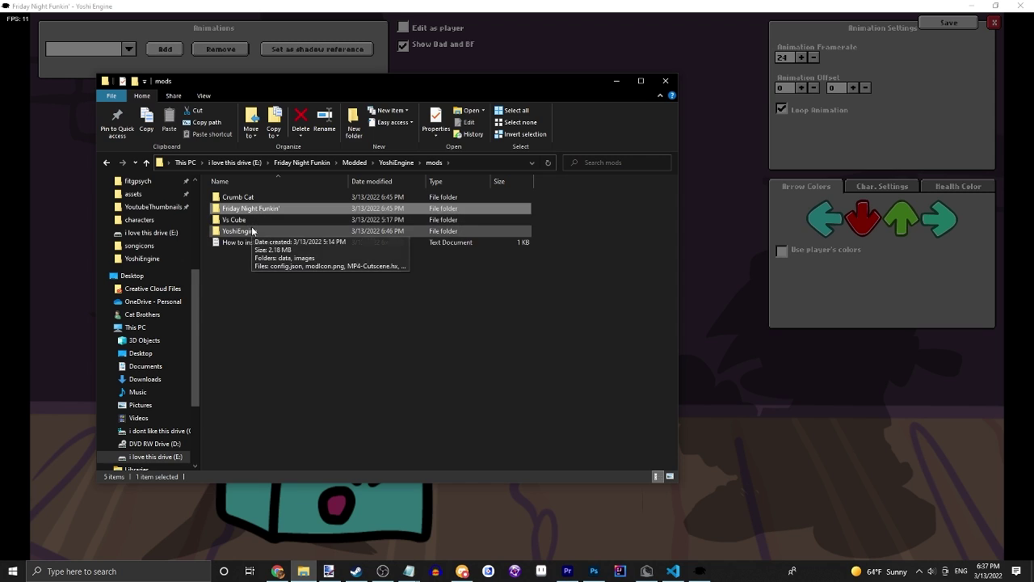
pyautogui.doubleClick(261, 221)
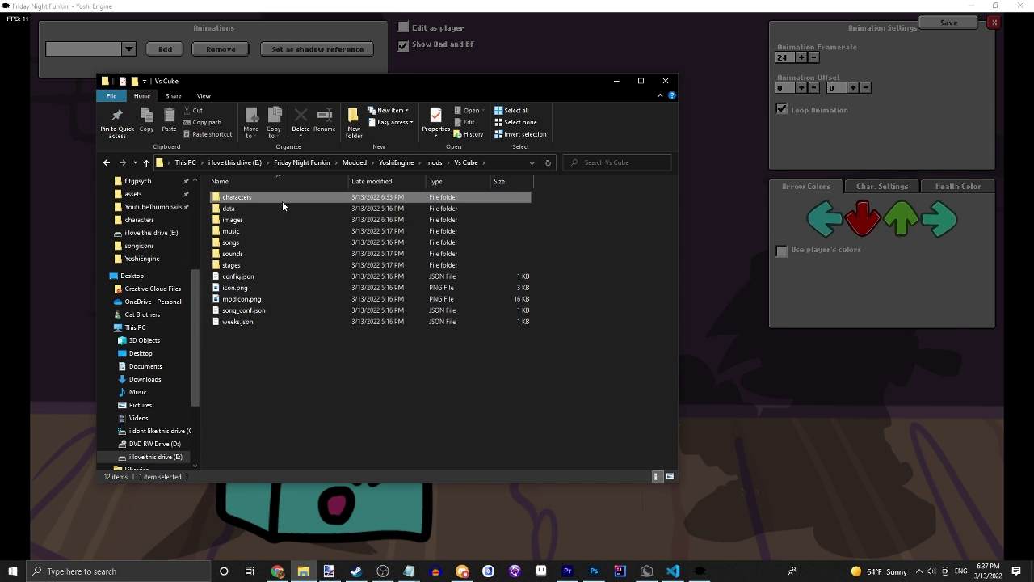
pyautogui.doubleClick(282, 199)
pyautogui.doubleClick(278, 198)
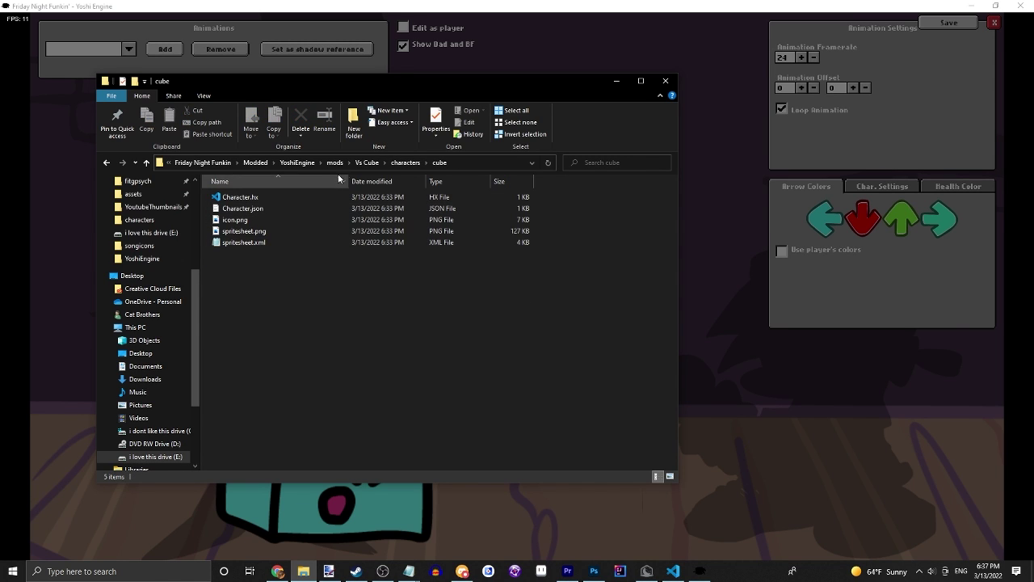
pyautogui.click(367, 162)
pyautogui.doubleClick(244, 220)
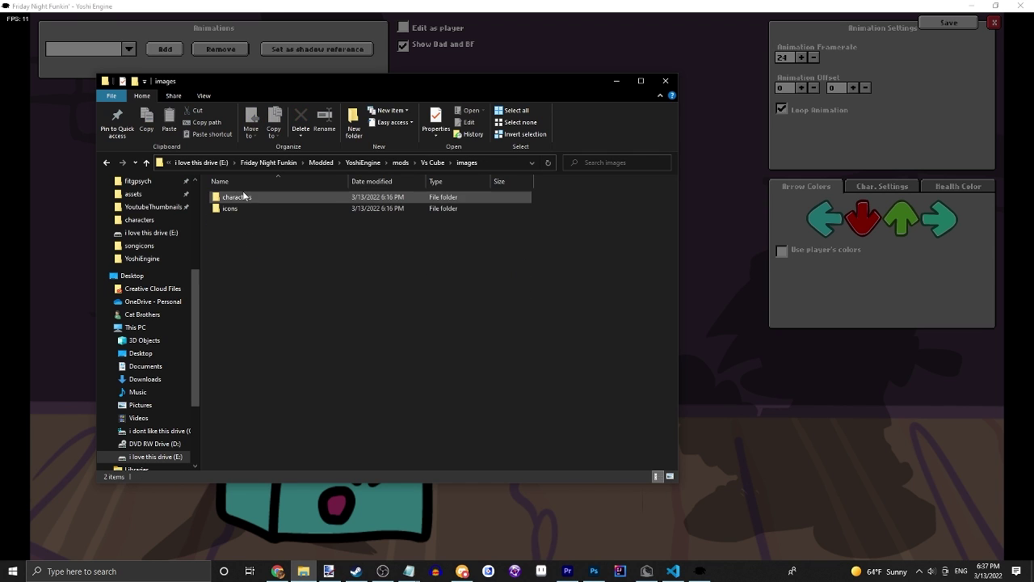
pyautogui.doubleClick(243, 198)
pyautogui.doubleClick(247, 209)
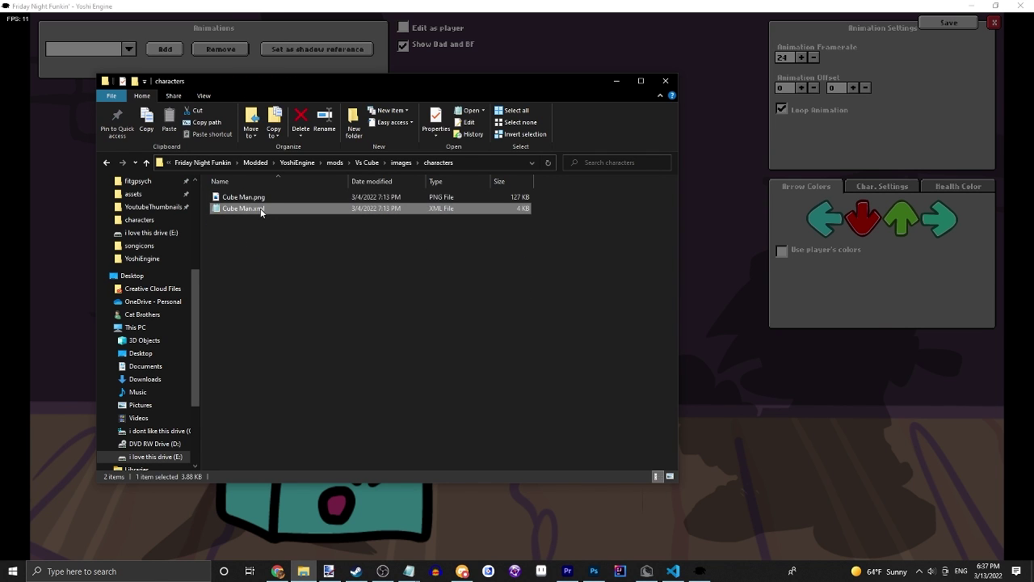
pyautogui.scroll(-6, 485, 292)
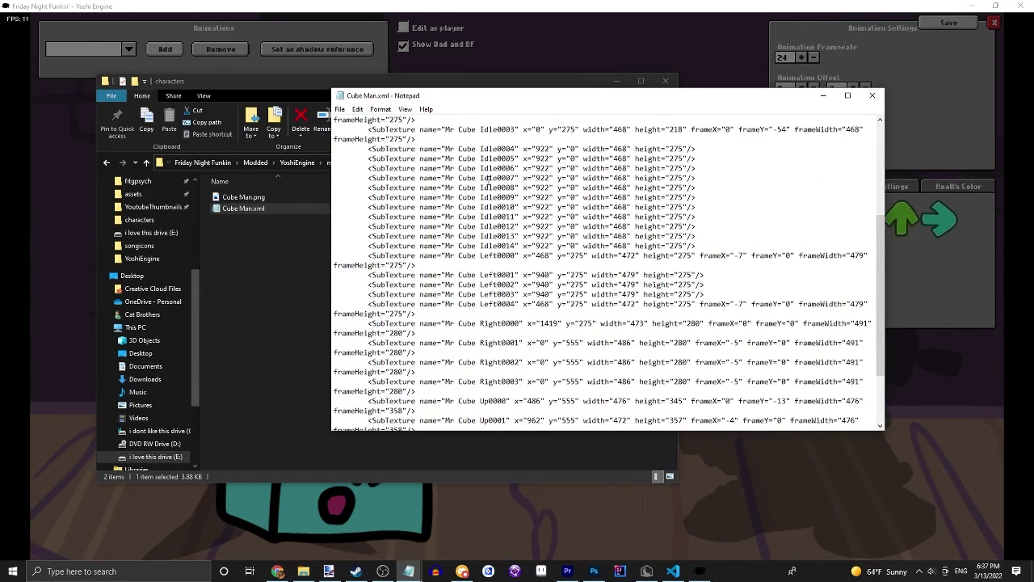
pyautogui.click(871, 96)
# - Add a looping idle animation mapped to the 'Mr Cube idle' spritesheet prefix
pyautogui.click(747, 69)
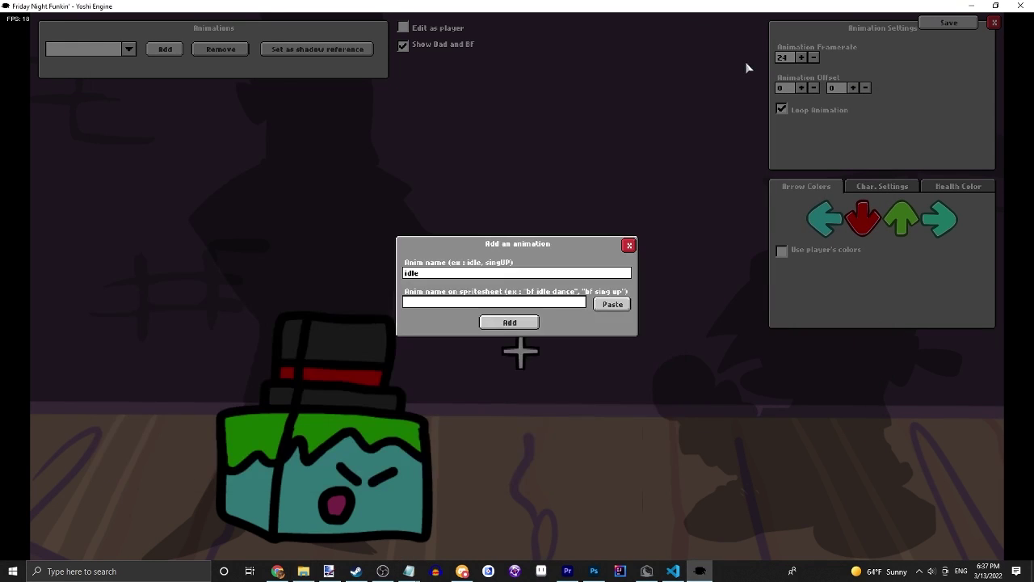
pyautogui.click(446, 301)
pyautogui.write('Mr Cub idle')
pyautogui.click(499, 323)
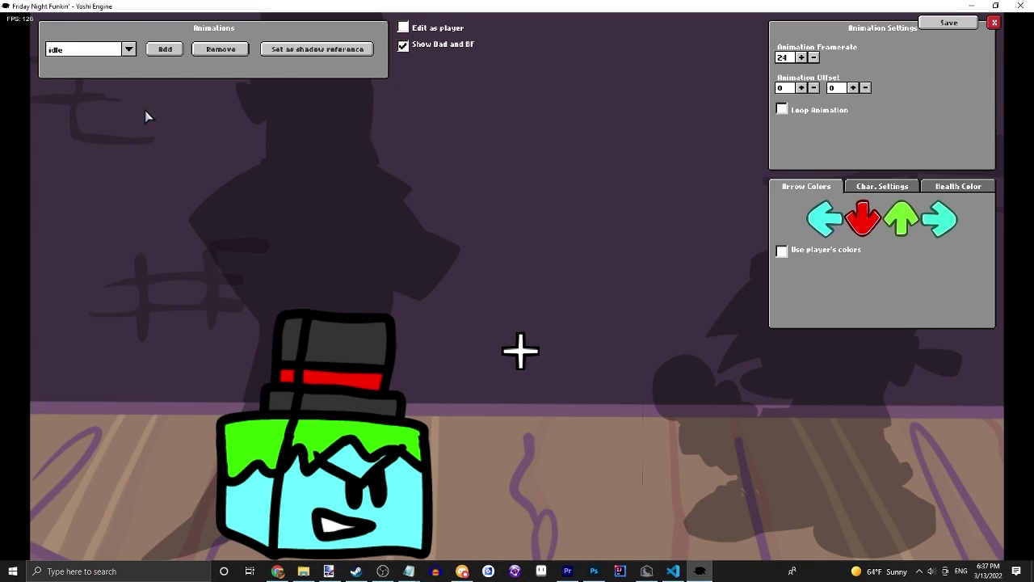
pyautogui.click(781, 111)
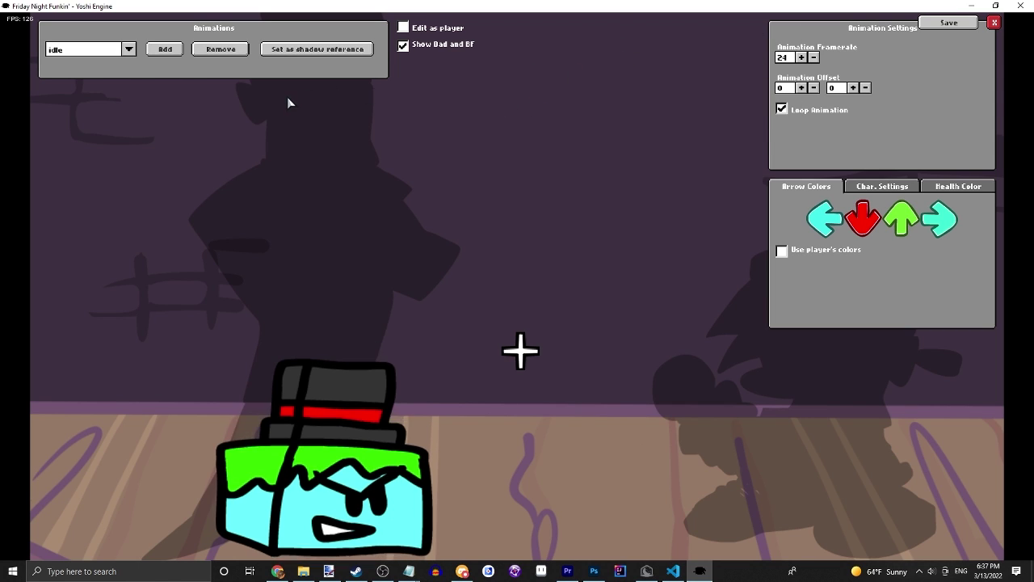
pyautogui.click(165, 49)
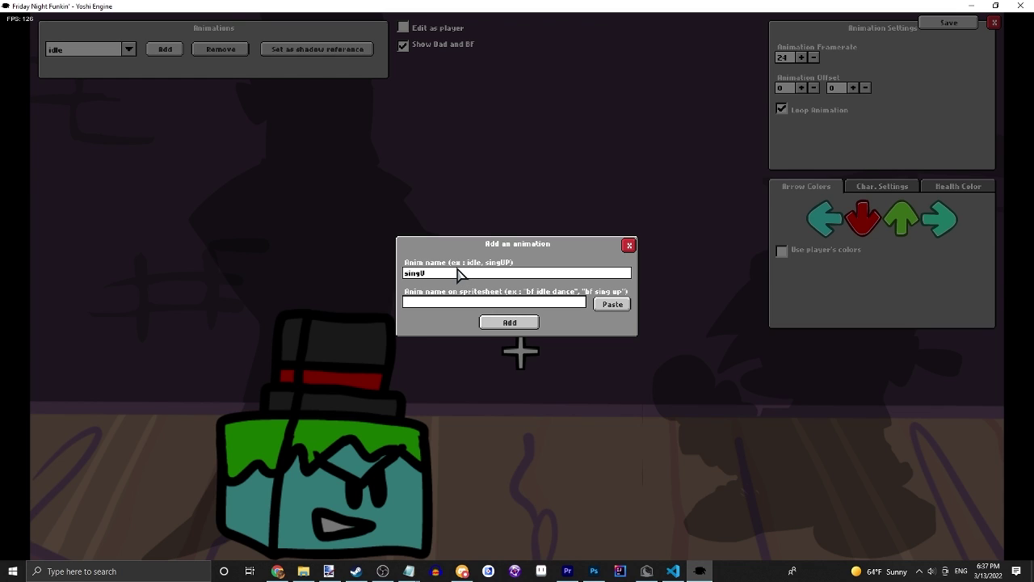
# - Add a looping singUP animation and raise its vertical offset, keeping X at 0
pyautogui.click(467, 305)
pyautogui.click(507, 324)
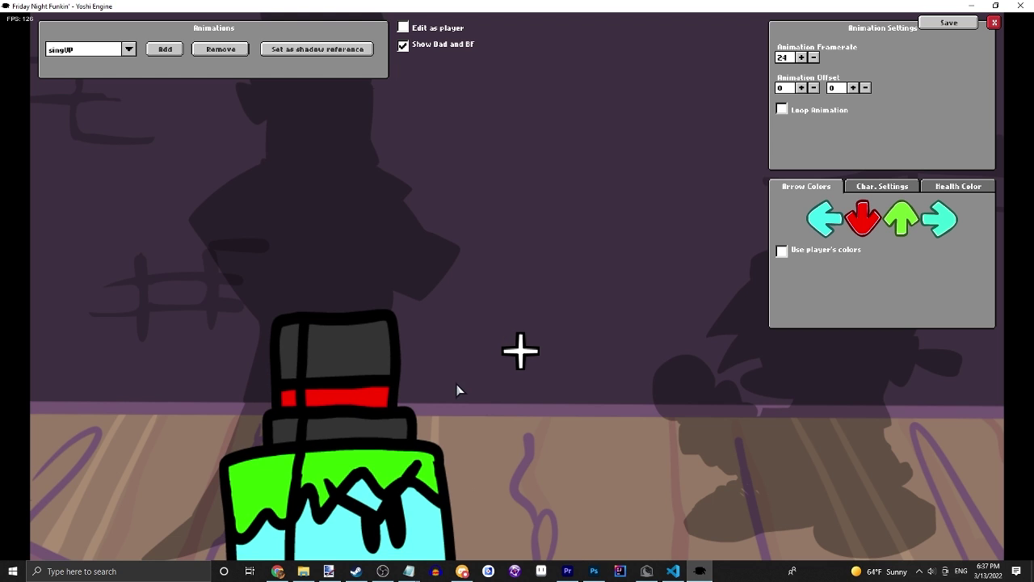
pyautogui.click(782, 109)
pyautogui.click(803, 87)
pyautogui.click(802, 87)
pyautogui.click(814, 88)
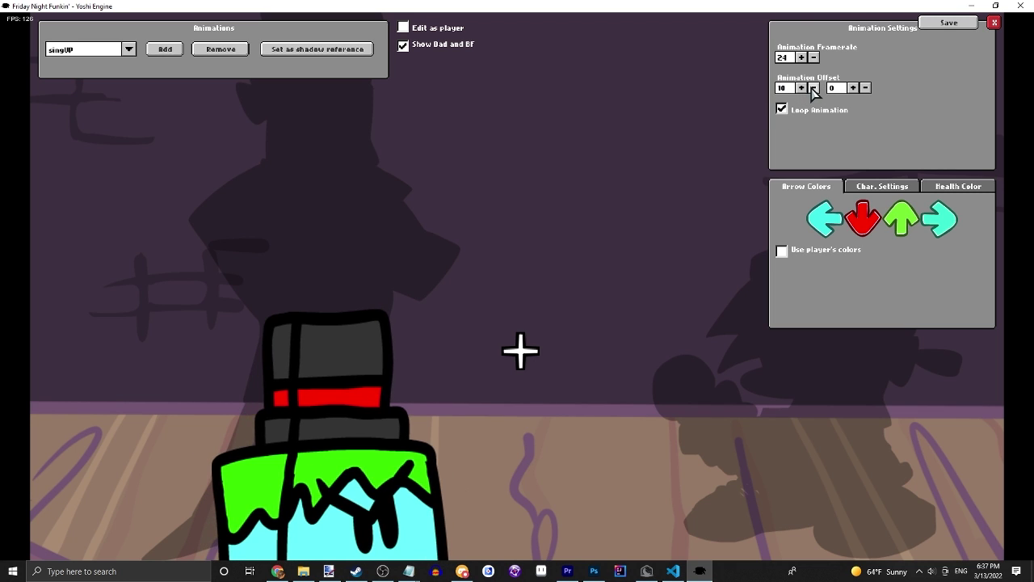
pyautogui.click(814, 87)
pyautogui.click(853, 88)
pyautogui.click(854, 87)
pyautogui.click(853, 88)
pyautogui.click(853, 87)
pyautogui.click(854, 87)
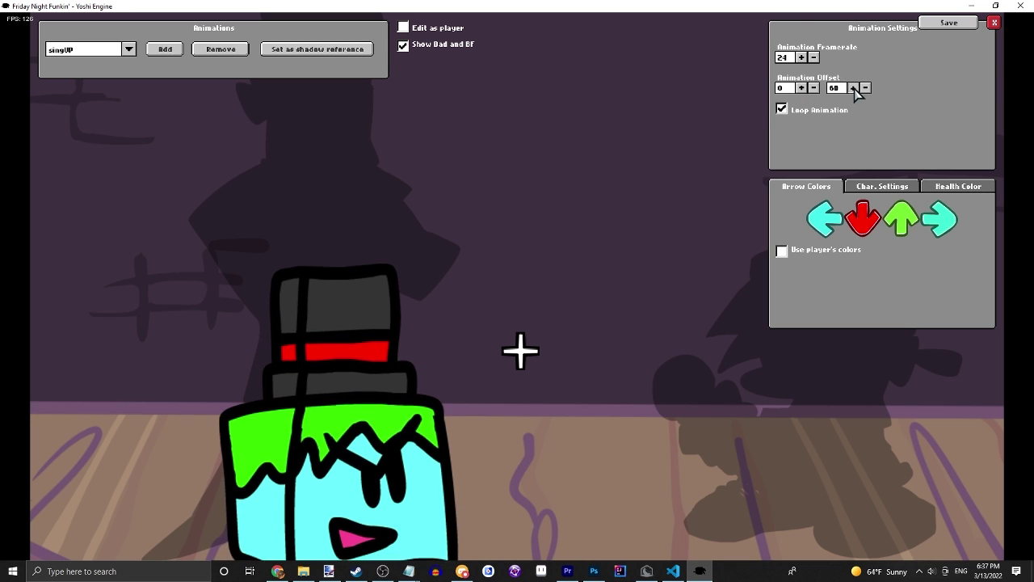
pyautogui.click(853, 87)
pyautogui.click(854, 88)
pyautogui.click(854, 87)
pyautogui.click(854, 87)
# - Compare singUP against idle and settle its offset at 0 by 98
pyautogui.click(81, 50)
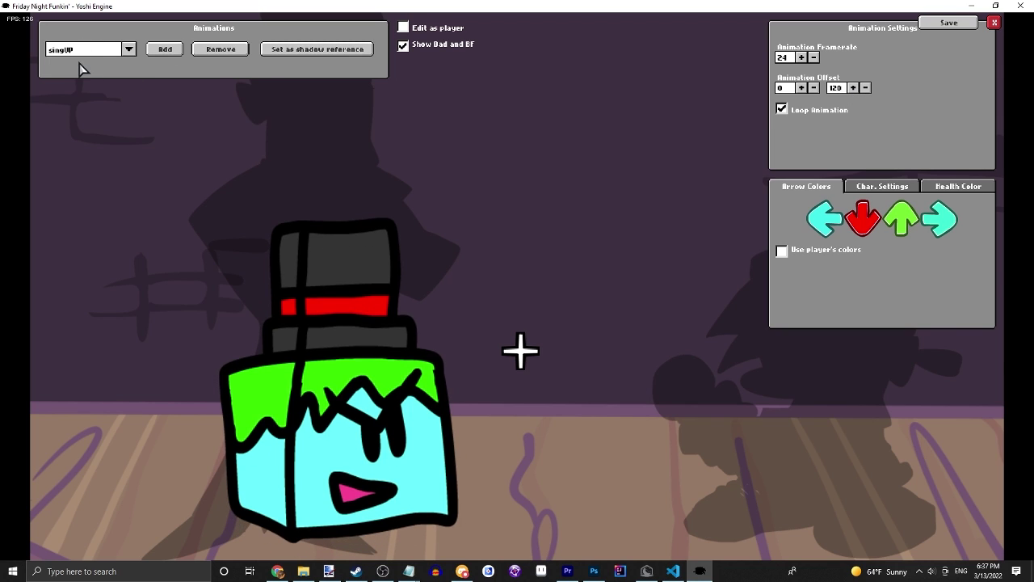
pyautogui.click(72, 78)
pyautogui.click(86, 50)
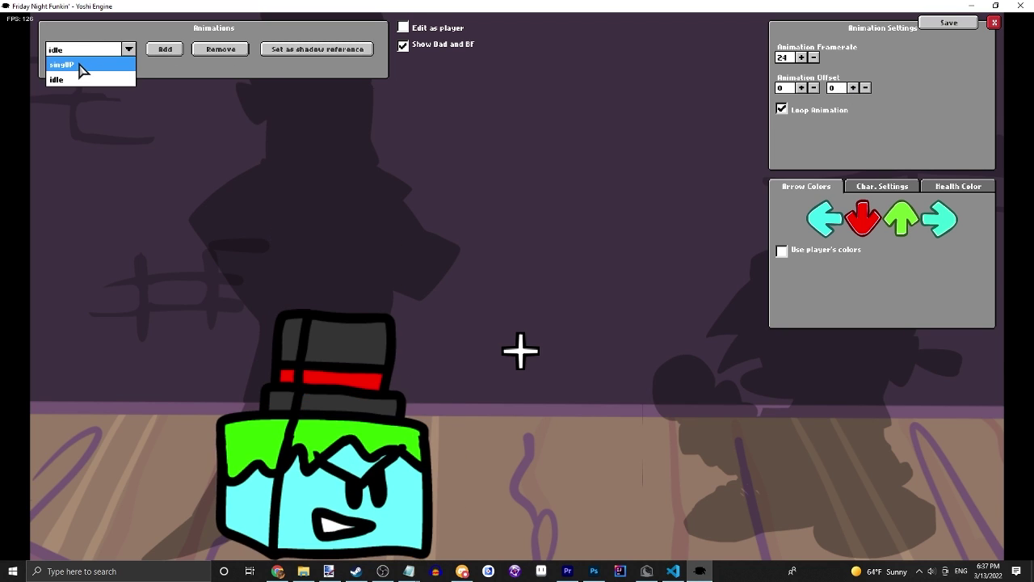
pyautogui.click(80, 69)
pyautogui.click(865, 88)
pyautogui.click(865, 87)
pyautogui.click(866, 87)
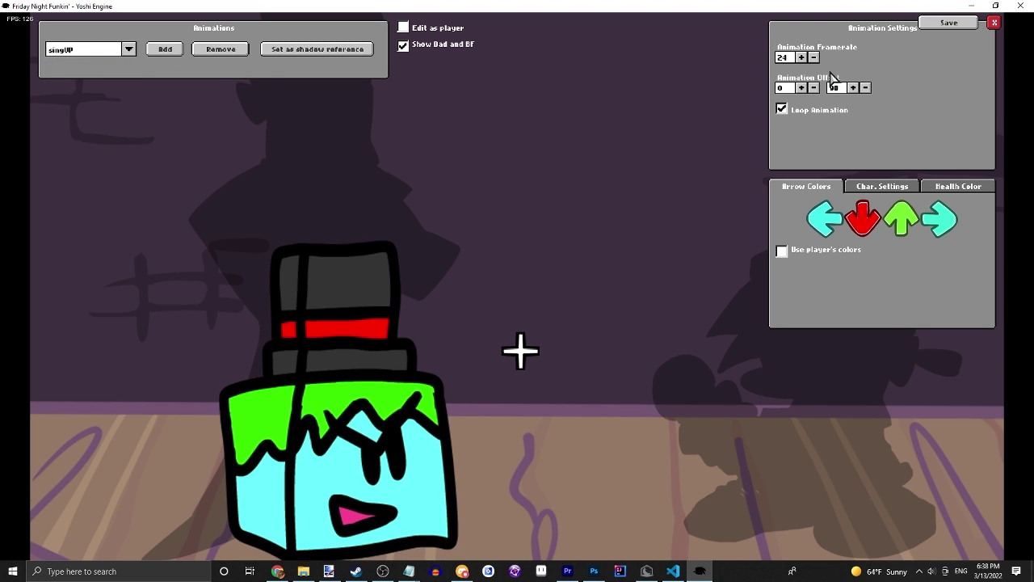
pyautogui.click(80, 49)
pyautogui.click(64, 78)
pyautogui.click(70, 51)
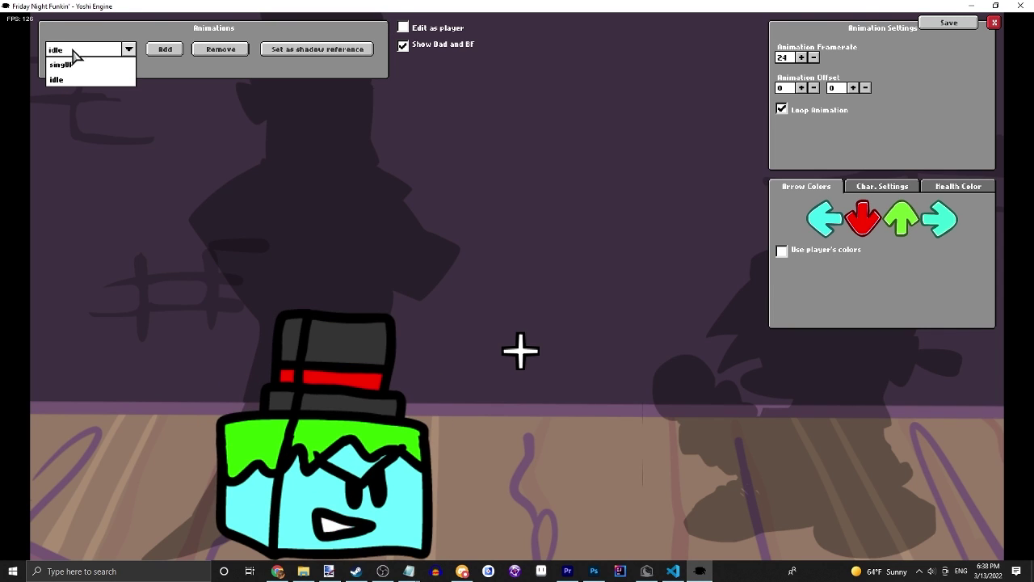
pyautogui.click(70, 65)
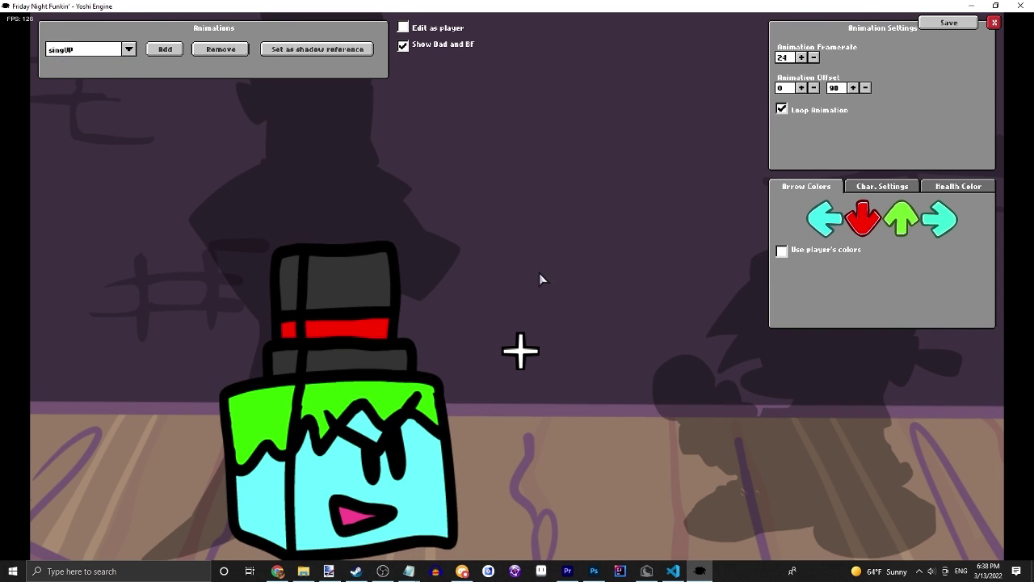
# - Add a singRIGHT animation using the 'Mr Cube R' spritesheet prefix
pyautogui.click(165, 49)
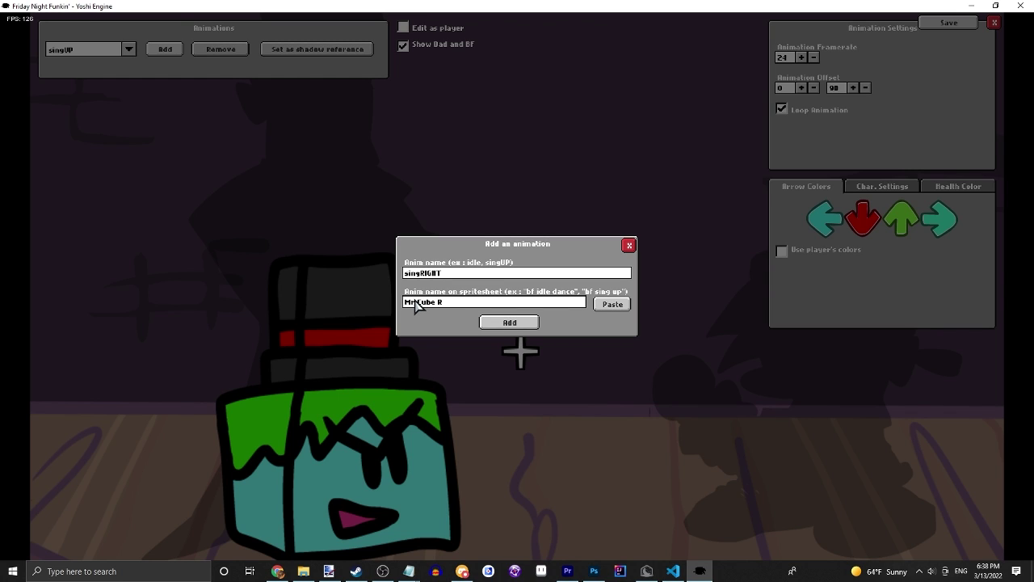
pyautogui.click(522, 324)
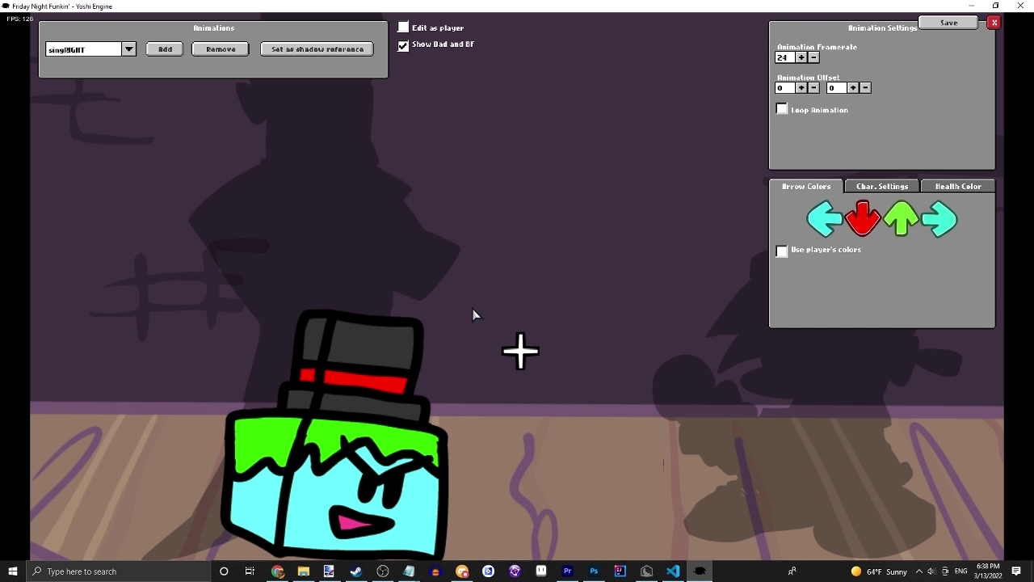